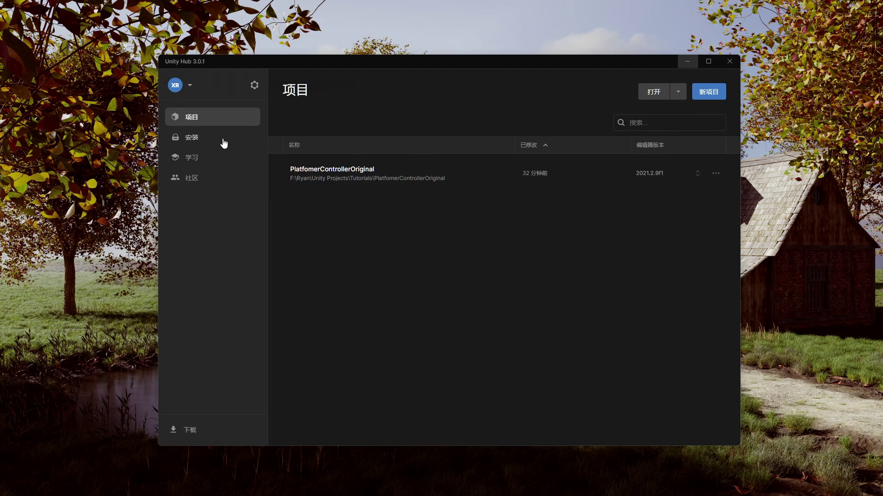
Review the installed and installable Unity editor versions in Unity Hub, then return to Projects
{"action": "left_click", "coordinate": [197, 145]}
{"action": "left_click", "coordinate": [336, 136]}
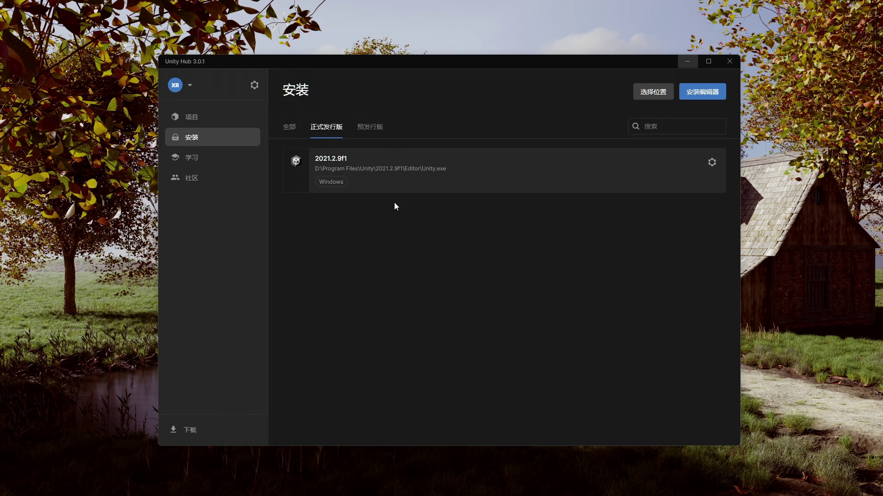
{"action": "left_click", "coordinate": [689, 98]}
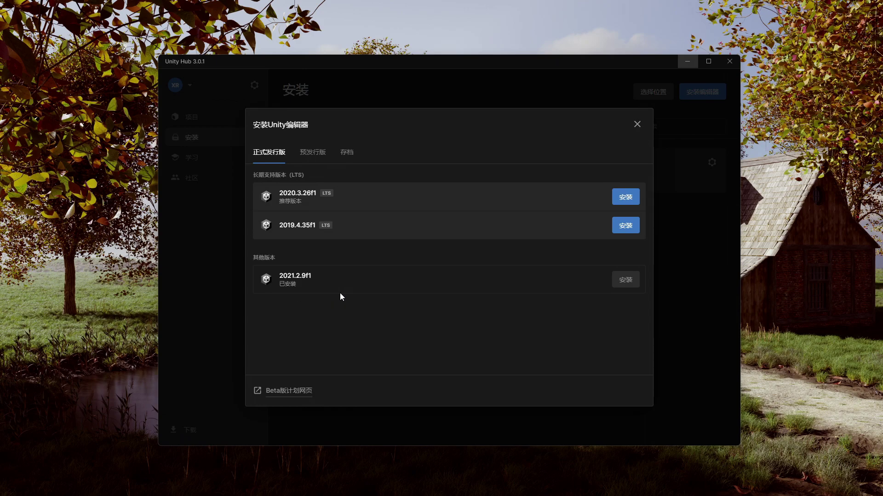
{"action": "left_click", "coordinate": [637, 124]}
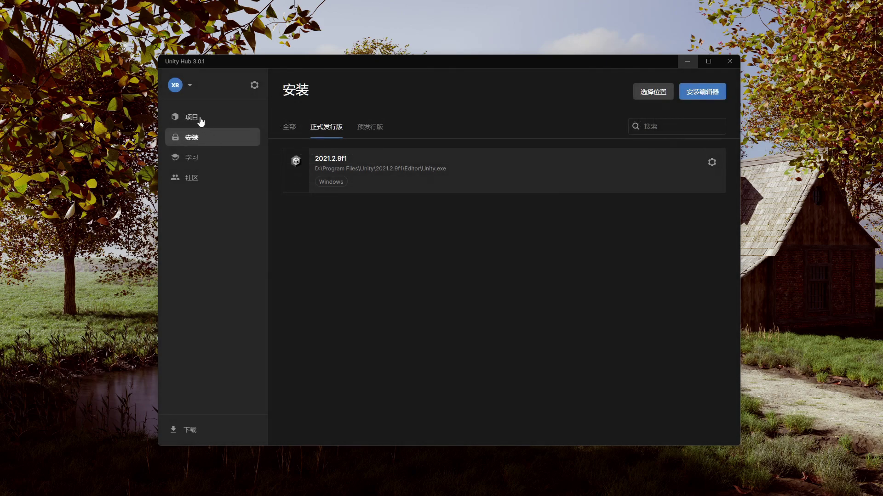
{"action": "left_click", "coordinate": [197, 118]}
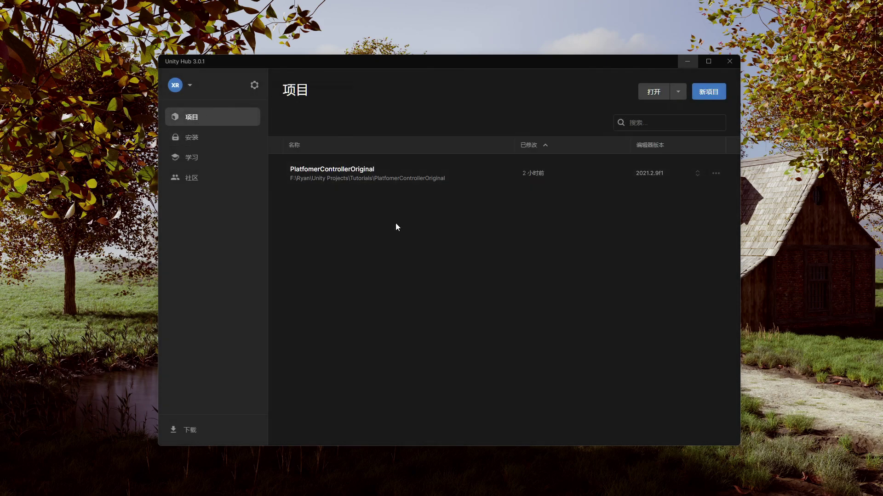
Create a 3D project named 'Platformer Controller Tutorial' in the PlatformerControllerTutorial folder
{"action": "left_click", "coordinate": [720, 98]}
{"action": "left_click", "coordinate": [710, 95]}
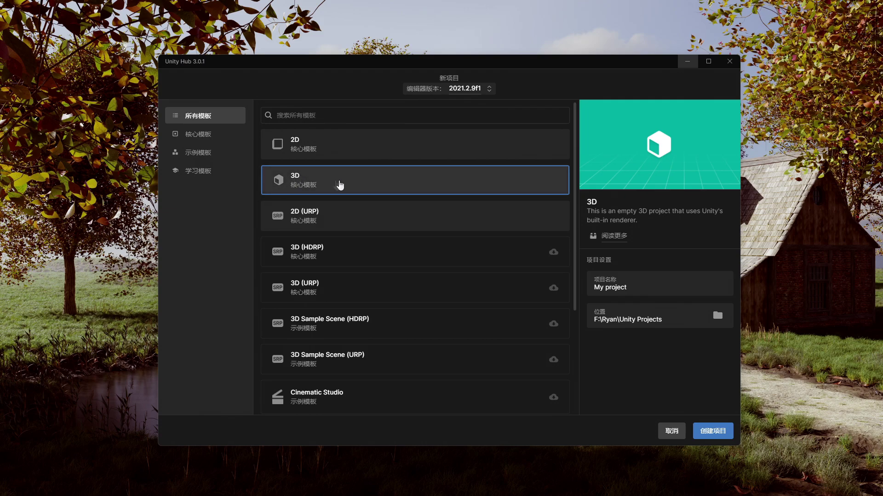
{"action": "left_click_drag", "start_coordinate": [643, 289], "coordinate": [592, 289]}
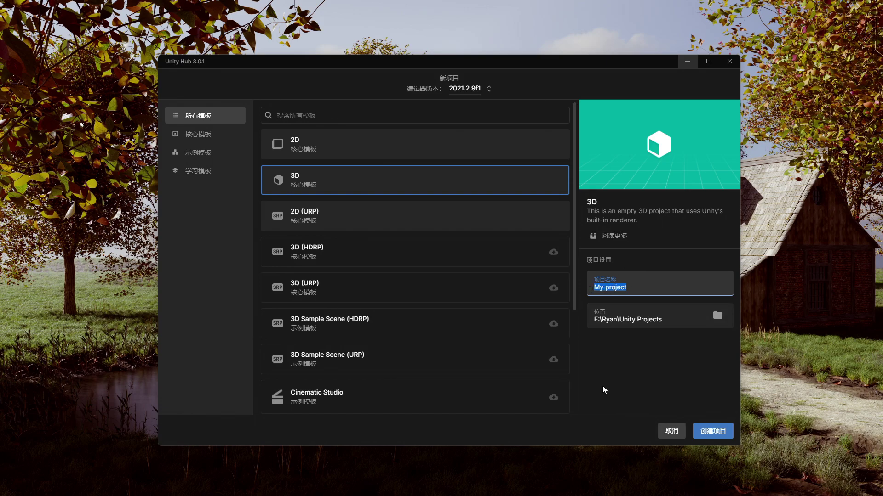
{"action": "type", "text": "Platformer Controller Tutorial"}
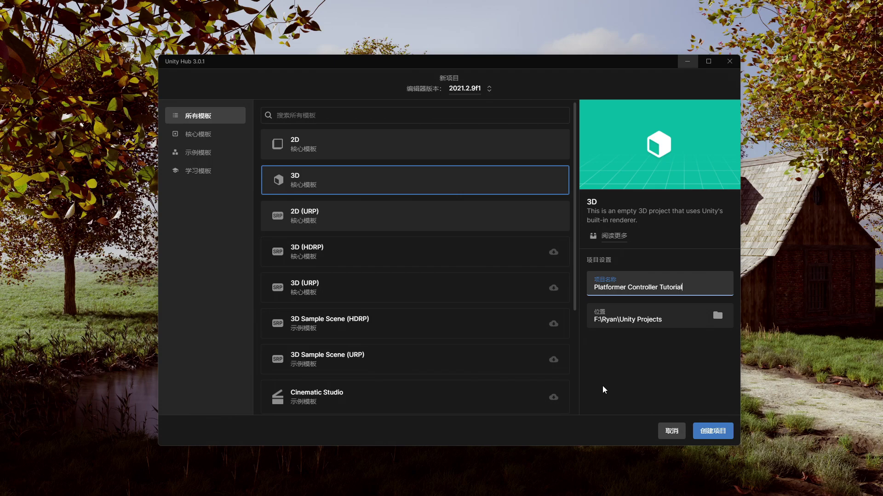
{"action": "left_click", "coordinate": [717, 316]}
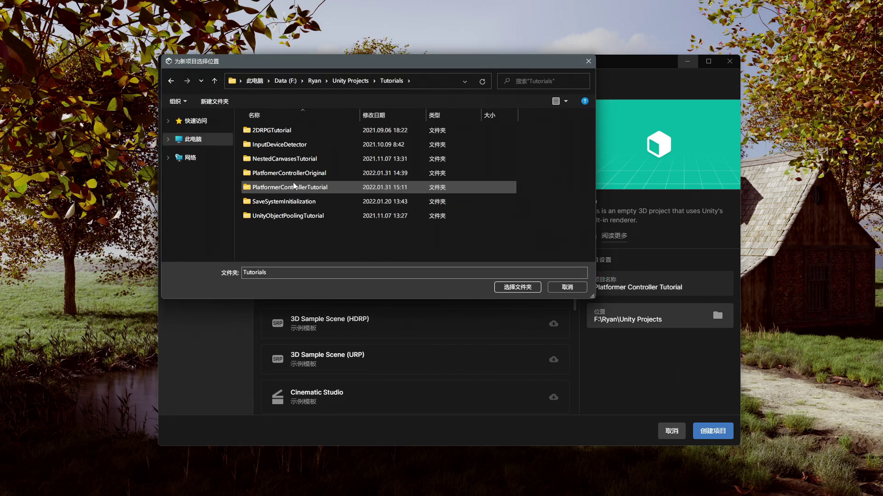
{"action": "double_click", "coordinate": [322, 190]}
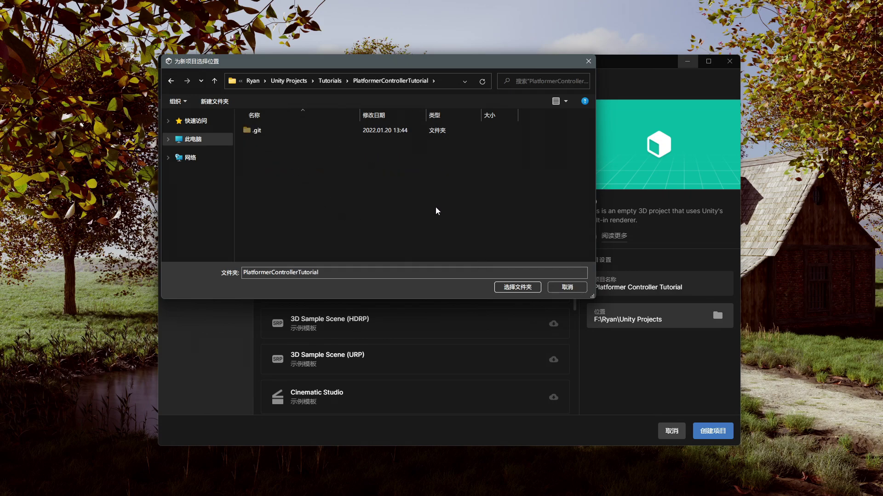
{"action": "left_click", "coordinate": [523, 292]}
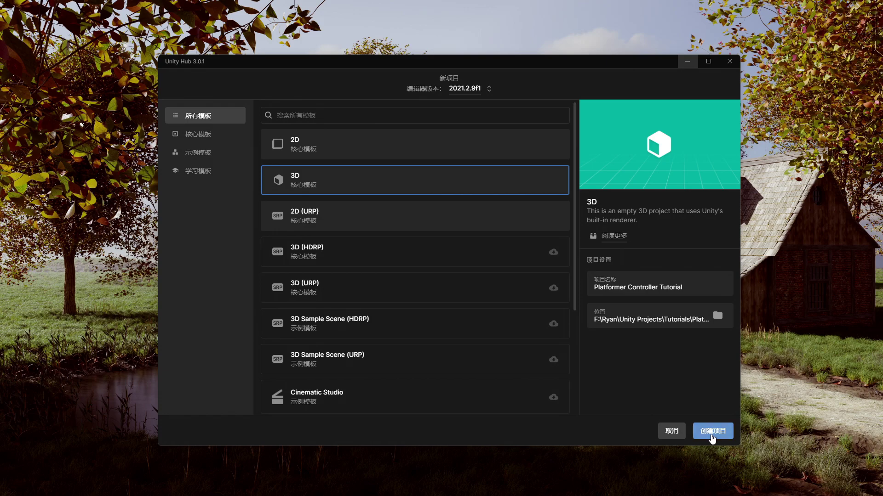
{"action": "left_click", "coordinate": [710, 434]}
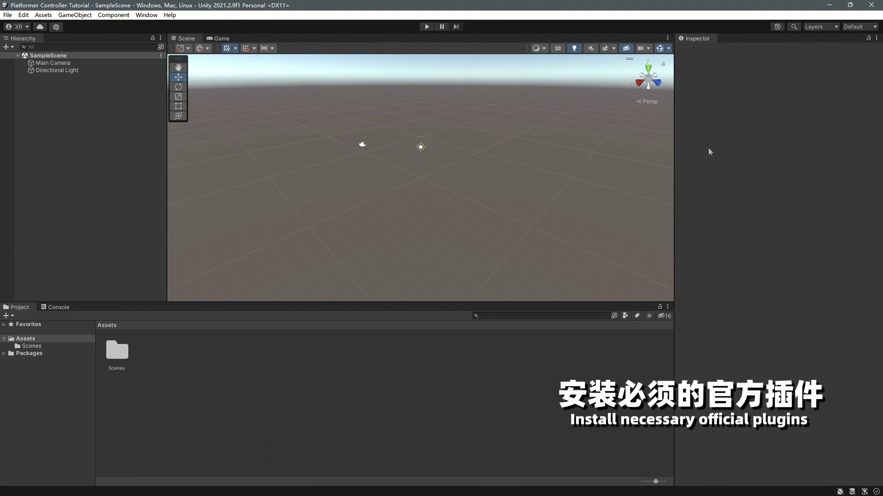
Switch to the 2 by 3 layout, dock Project beneath Hierarchy, and expand SampleScene
{"action": "left_click", "coordinate": [853, 27]}
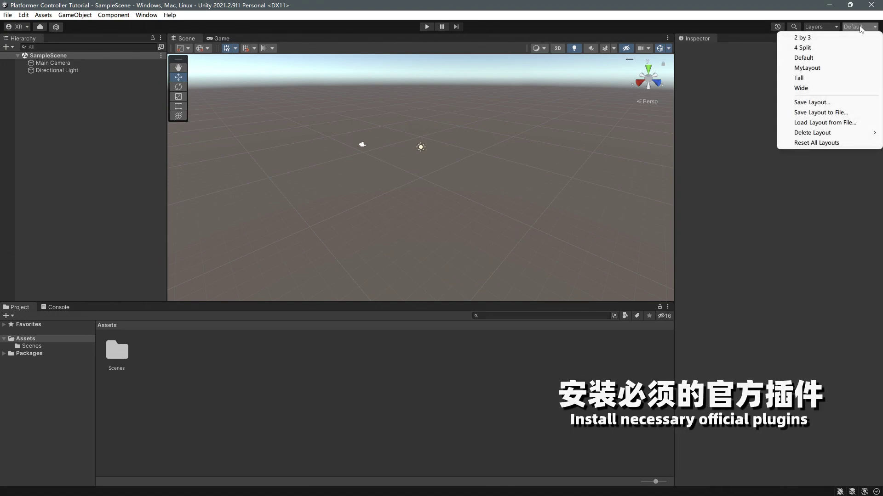
{"action": "left_click", "coordinate": [818, 39]}
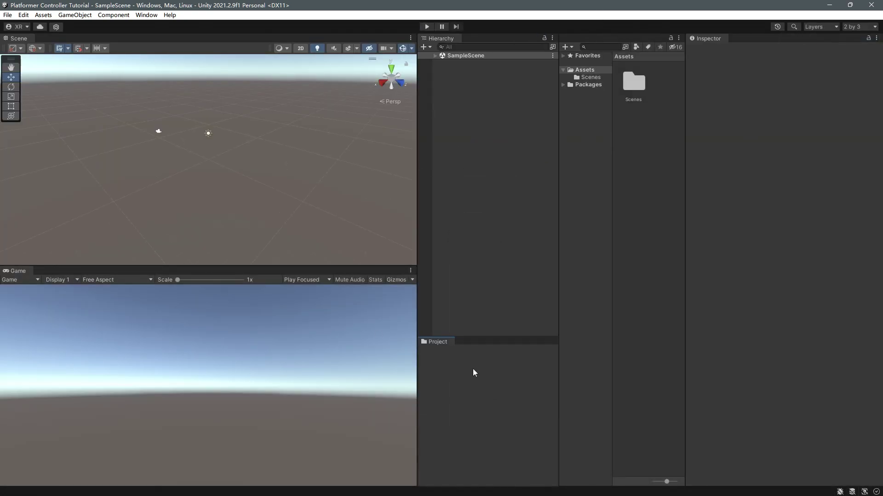
{"action": "mouse_move", "coordinate": [579, 39]}
{"action": "left_mouse_down"}
{"action": "mouse_move", "coordinate": [490, 363]}
{"action": "mouse_move", "coordinate": [484, 266]}
{"action": "left_mouse_up"}
{"action": "left_click_drag", "start_coordinate": [623, 219], "coordinate": [635, 220]}
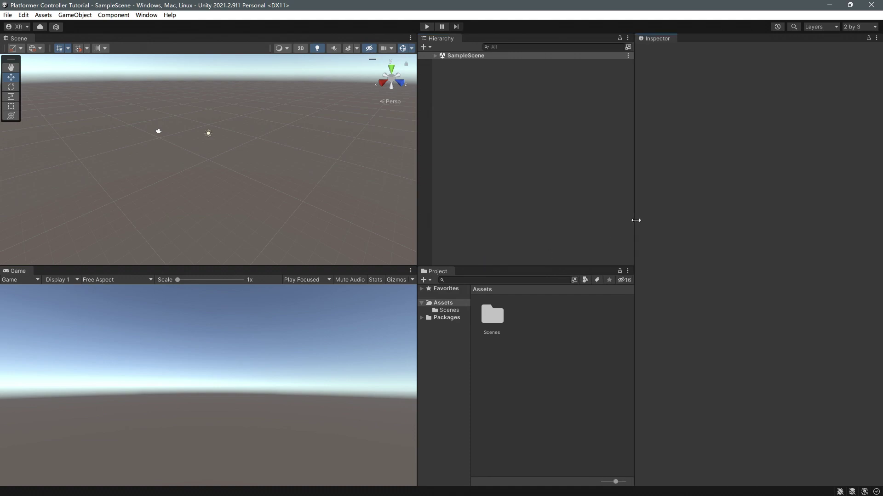
{"action": "left_click", "coordinate": [436, 55]}
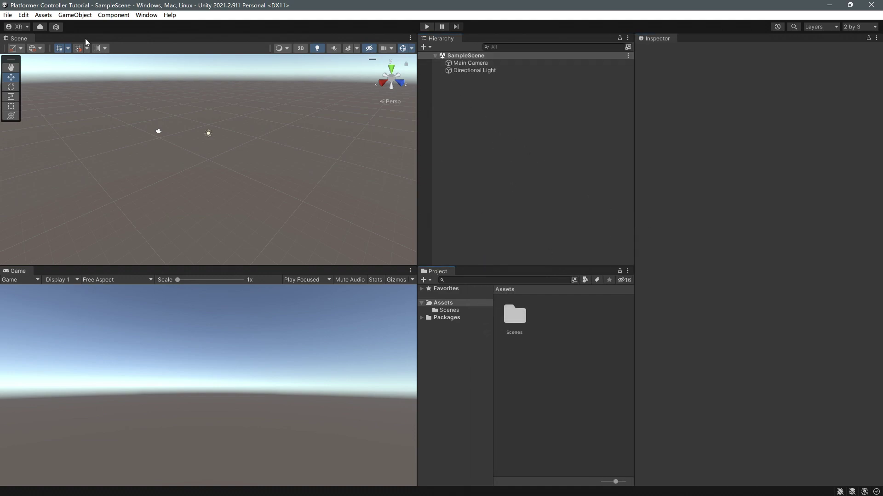
{"action": "left_click", "coordinate": [141, 18]}
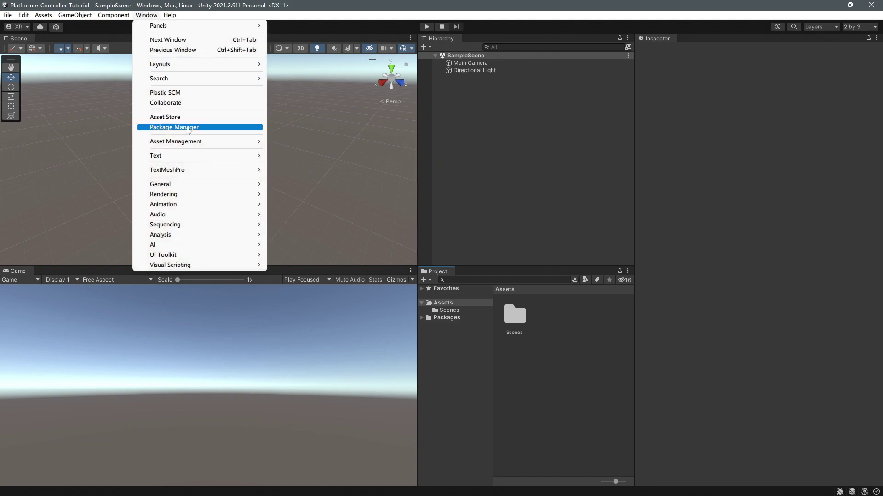
Remove the Test Framework, TextMeshPro, Timeline and Visual Scripting packages from the project
{"action": "left_click", "coordinate": [189, 128]}
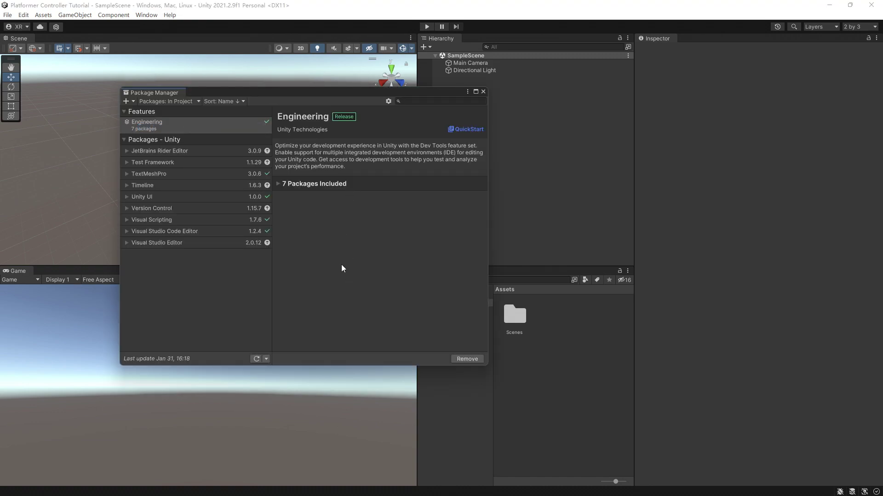
{"action": "left_click", "coordinate": [186, 166]}
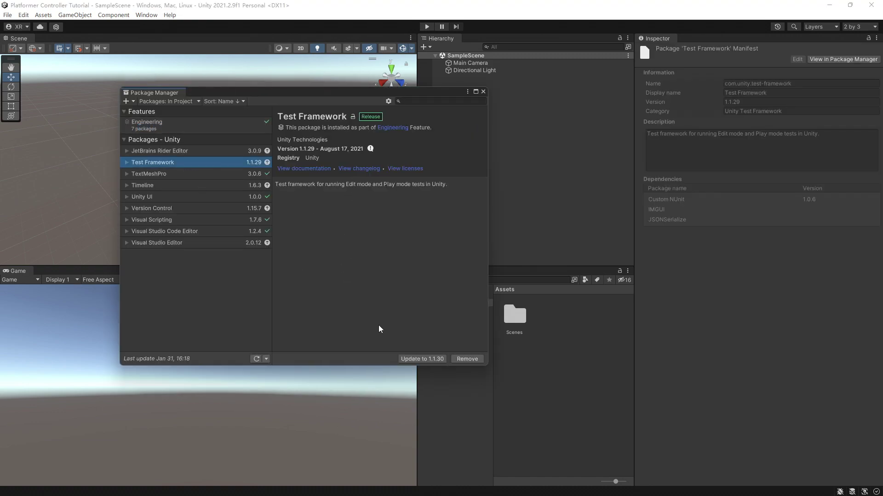
{"action": "left_click", "coordinate": [476, 359]}
{"action": "left_click", "coordinate": [467, 271]}
{"action": "left_click", "coordinate": [152, 162]}
{"action": "left_click", "coordinate": [467, 359]}
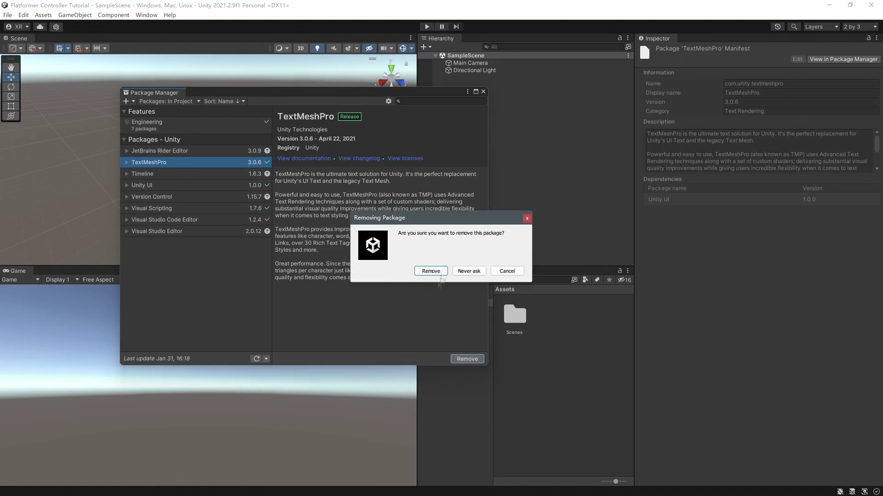
{"action": "left_click", "coordinate": [416, 272]}
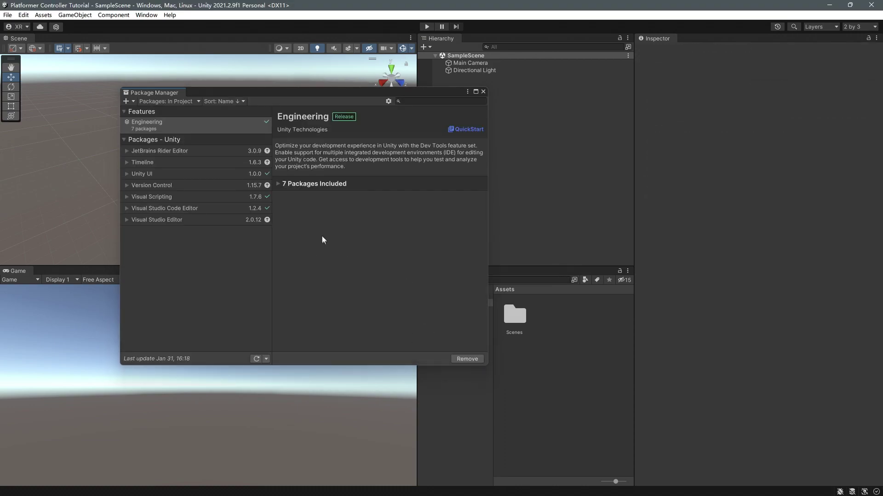
{"action": "left_click", "coordinate": [143, 163]}
{"action": "left_click", "coordinate": [467, 359]}
{"action": "left_click", "coordinate": [354, 260]}
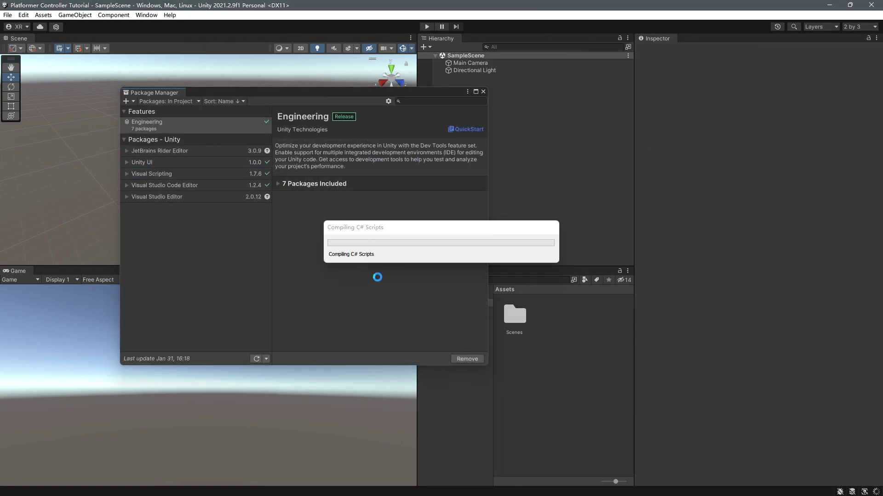
{"action": "left_click", "coordinate": [152, 173]}
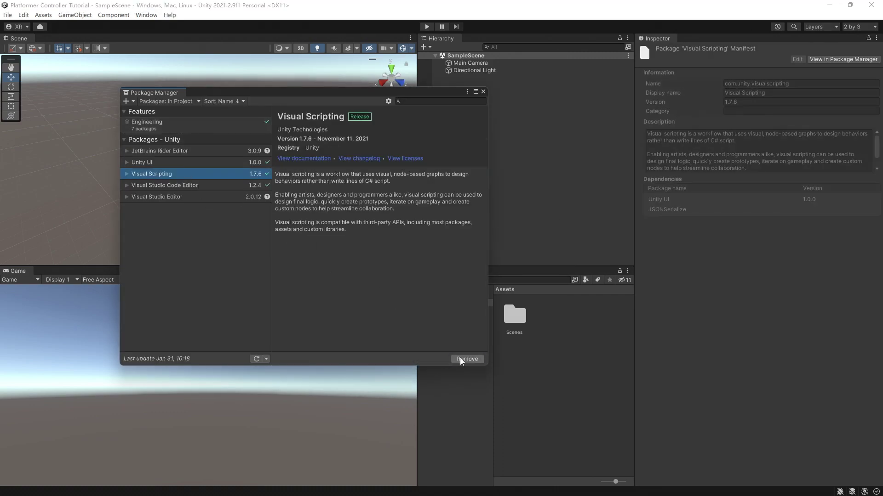
{"action": "left_click", "coordinate": [466, 359]}
{"action": "left_click", "coordinate": [378, 291]}
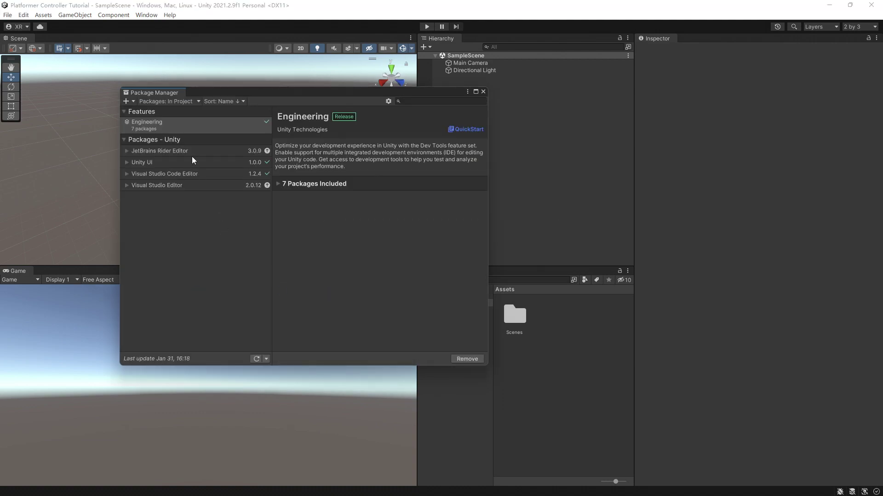
Update the JetBrains Rider Editor package from 3.0.9 to 3.0.12
{"action": "left_click", "coordinate": [186, 187]}
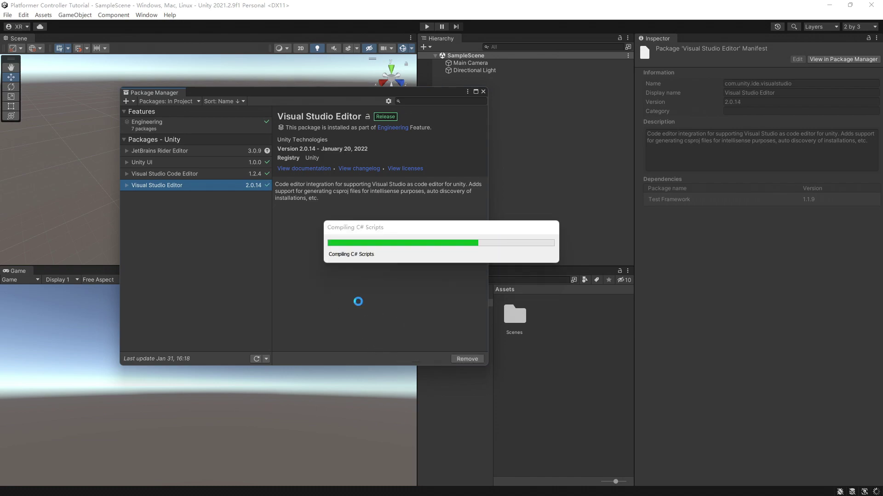
{"action": "left_click", "coordinate": [201, 150]}
{"action": "left_click", "coordinate": [411, 359]}
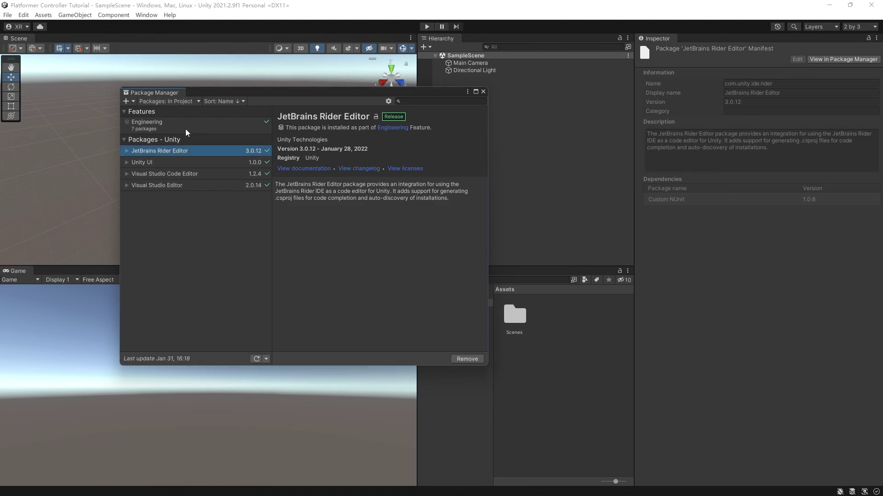
{"action": "left_click", "coordinate": [168, 102]}
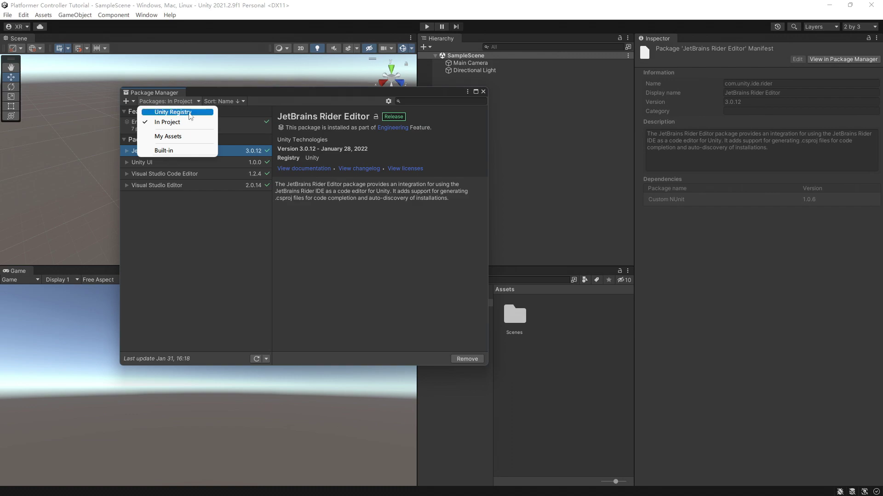
List Unity Registry packages and install Cinemachine
{"action": "left_click", "coordinate": [195, 113]}
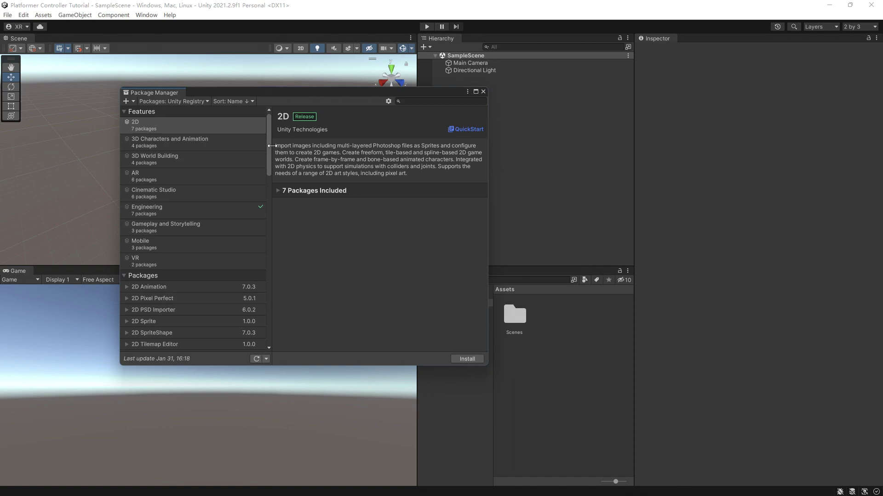
{"action": "left_click_drag", "start_coordinate": [269, 146], "coordinate": [279, 299]}
{"action": "left_click", "coordinate": [431, 101]}
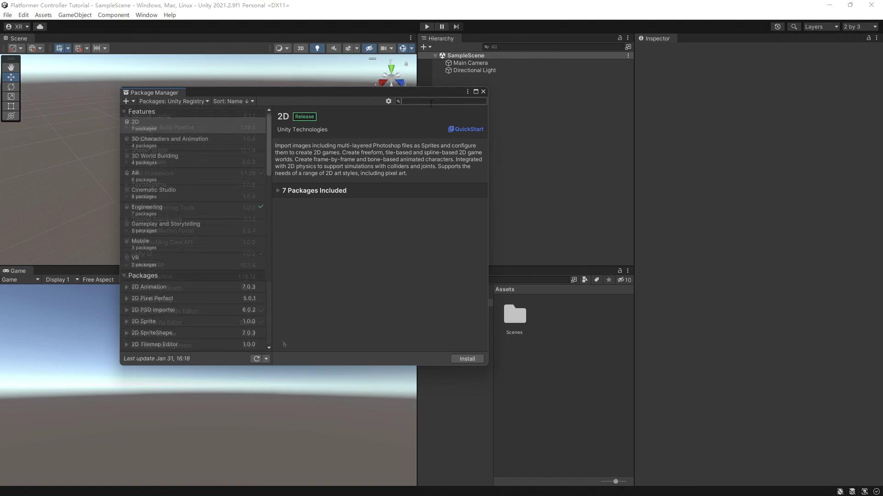
{"action": "type", "text": "cma"}
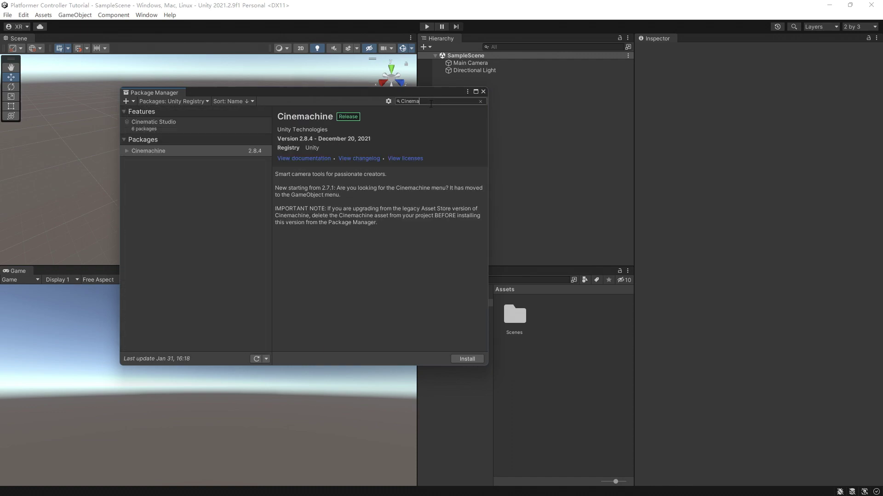
{"action": "left_click", "coordinate": [195, 152]}
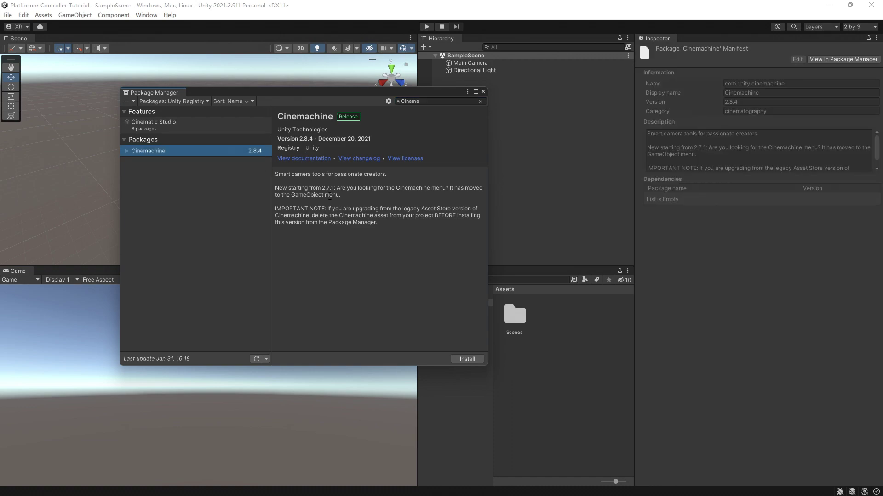
{"action": "left_click", "coordinate": [467, 359]}
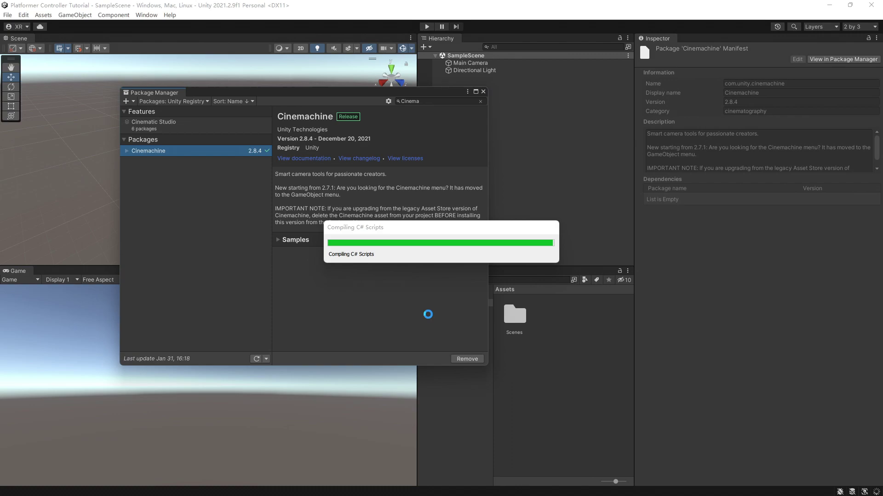
Search for and install the Post Processing package
{"action": "left_click", "coordinate": [423, 101]}
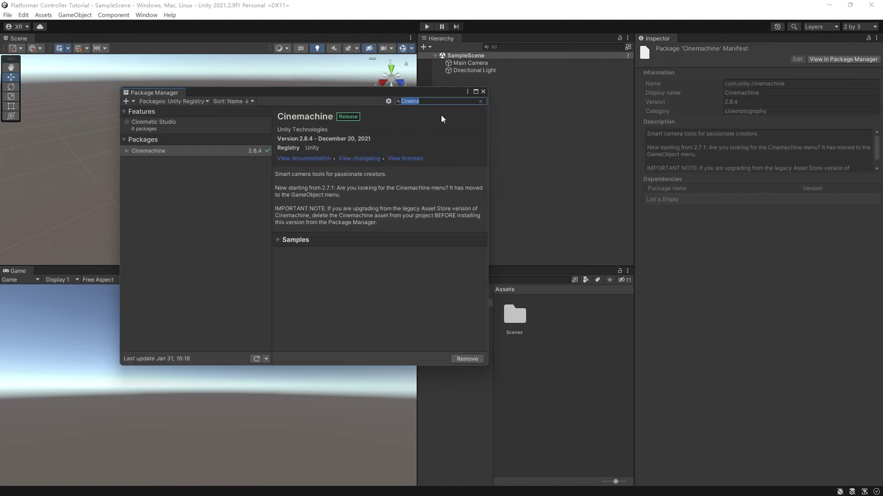
{"action": "type", "text": "Post"}
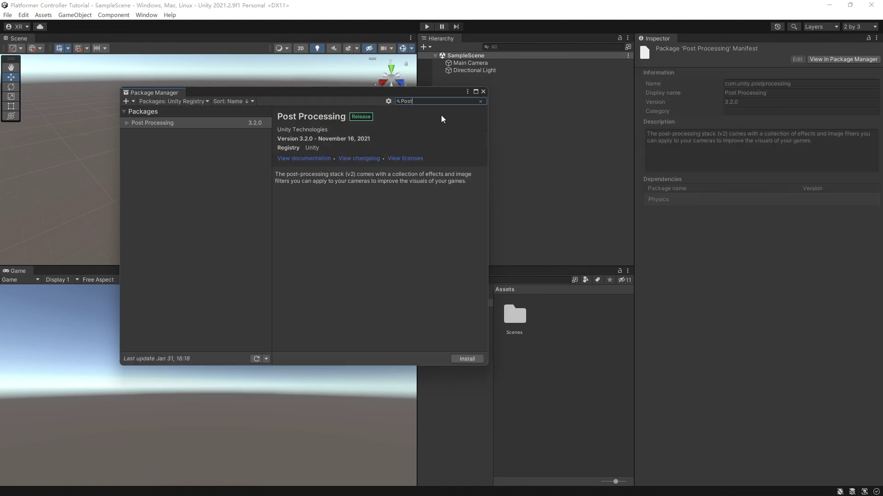
{"action": "left_click", "coordinate": [213, 131]}
{"action": "left_click", "coordinate": [465, 362]}
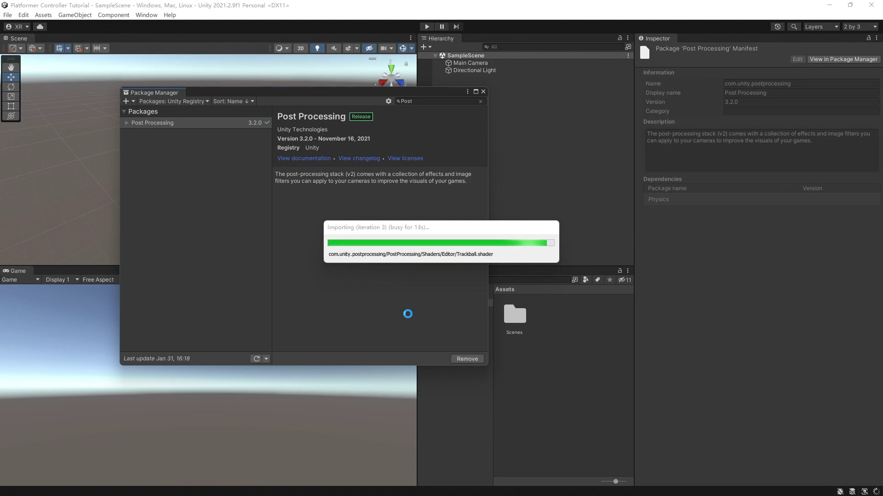
Install Input System 1.2.0 and enable its new native input backends
{"action": "left_click", "coordinate": [434, 102]}
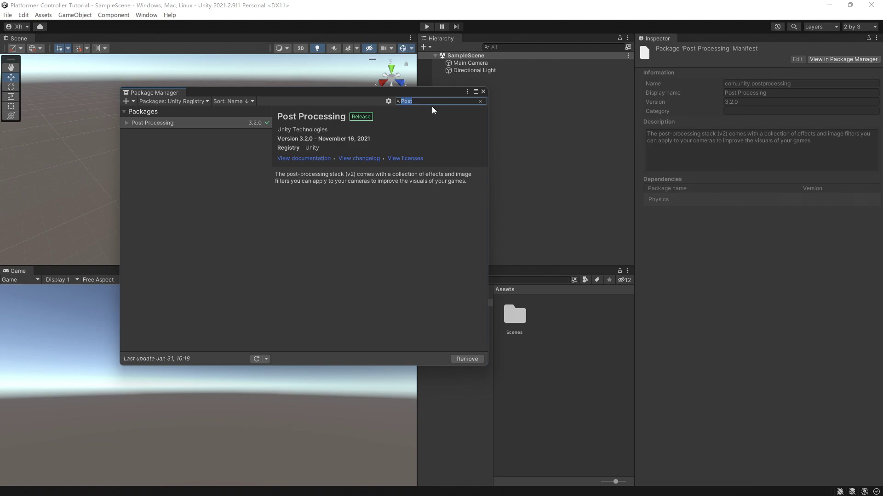
{"action": "type", "text": "Input"}
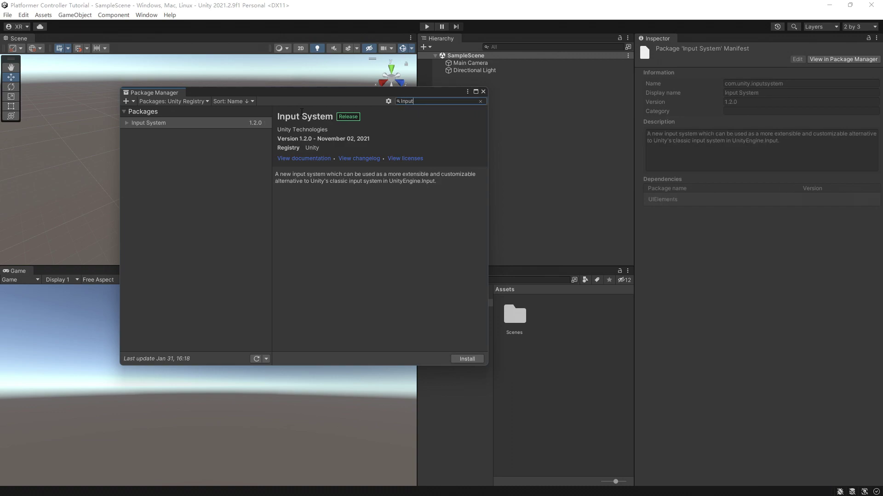
{"action": "left_click", "coordinate": [217, 122]}
{"action": "left_click", "coordinate": [465, 359]}
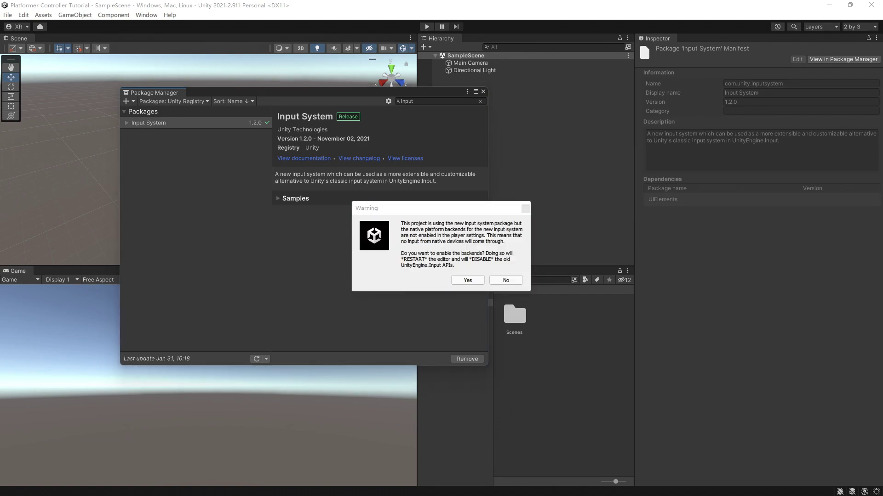
{"action": "left_click", "coordinate": [441, 208]}
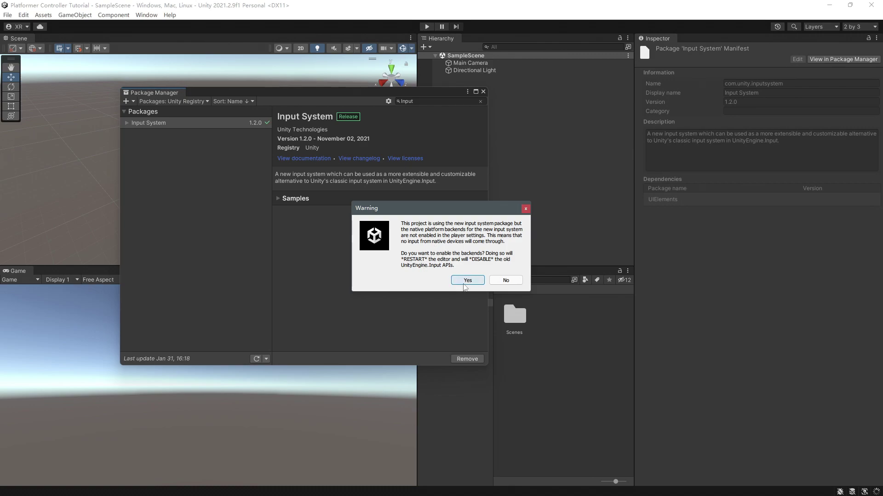
{"action": "left_click", "coordinate": [464, 281]}
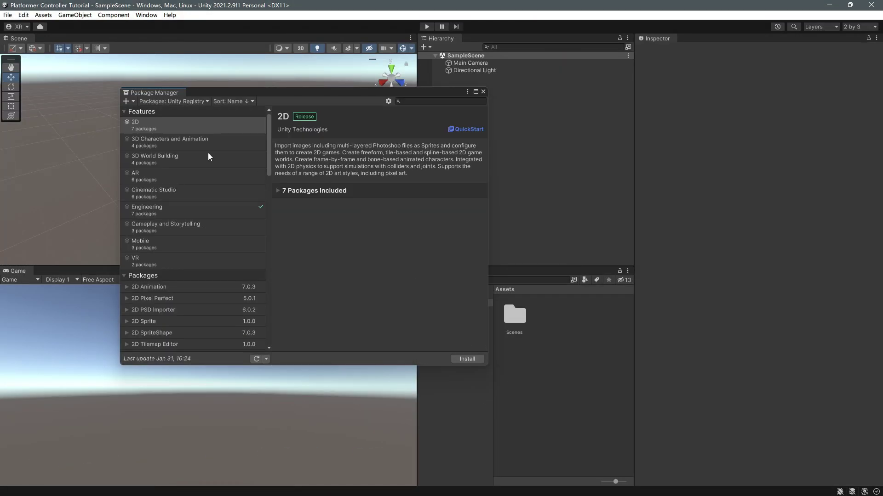
Filter the package list to In Project to check installs, then close the Package Manager
{"action": "left_click", "coordinate": [191, 102]}
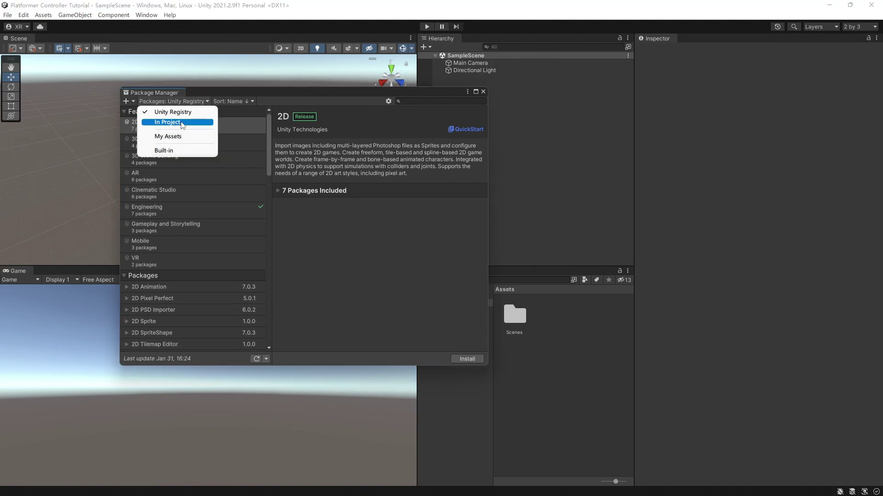
{"action": "left_click", "coordinate": [183, 123]}
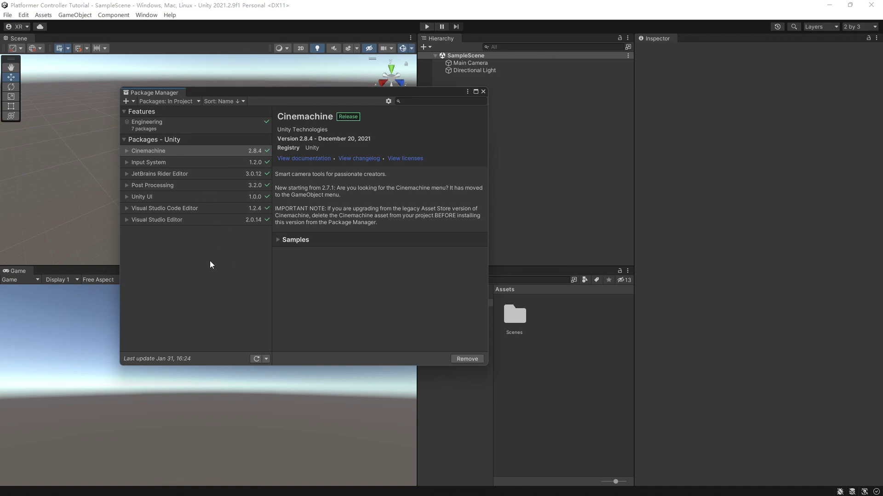
{"action": "left_click", "coordinate": [483, 92]}
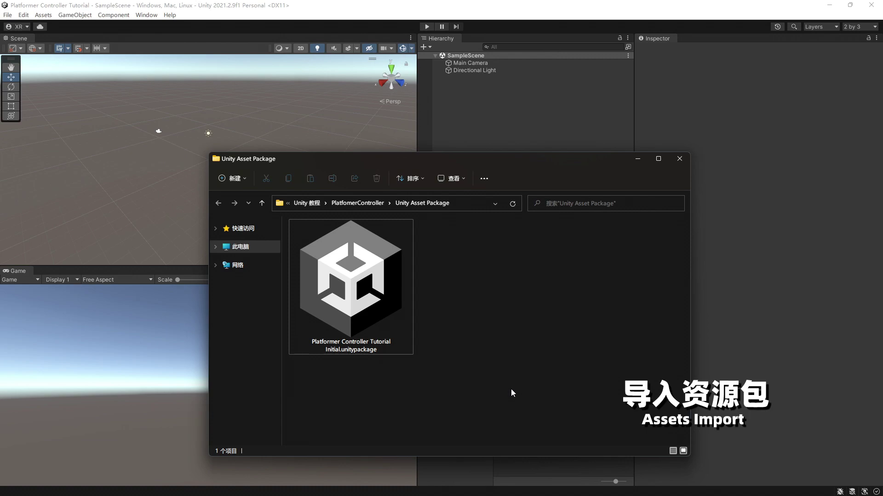
Select Platformer Controller Tutorial Initial.unitypackage in the Unity Asset Package folder
{"action": "left_click", "coordinate": [395, 336]}
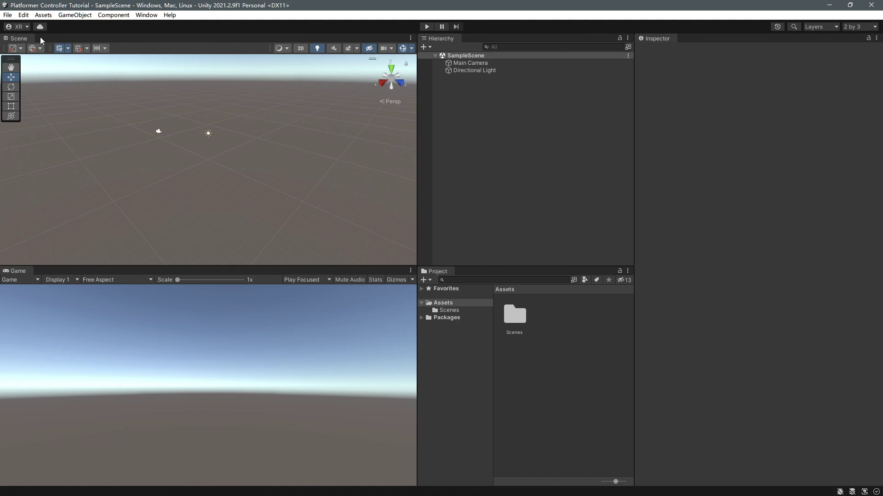
Import the Platformer Controller Tutorial Initial custom package with all its items
{"action": "left_click", "coordinate": [45, 15]}
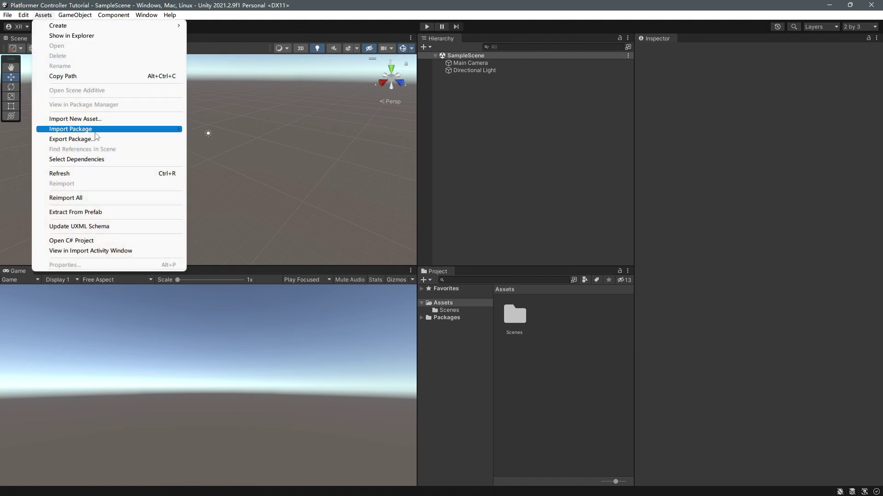
{"action": "mouse_move", "coordinate": [94, 131]}
{"action": "left_click", "coordinate": [244, 133]}
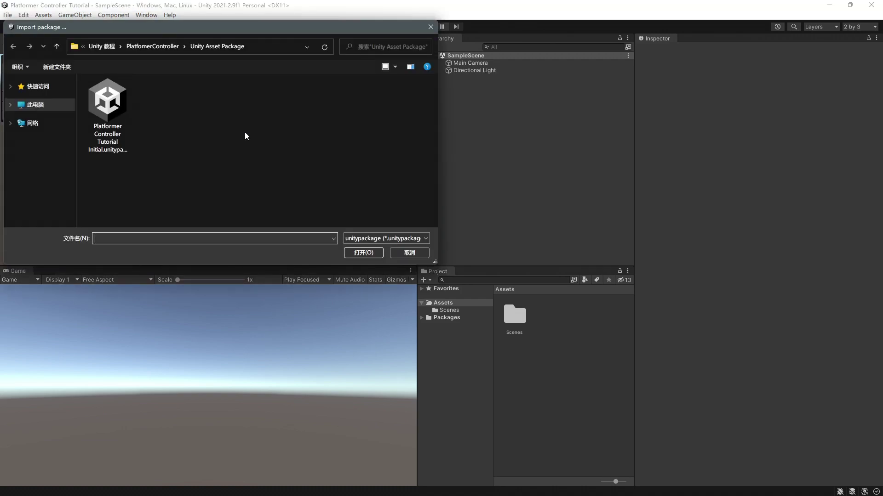
{"action": "left_click", "coordinate": [109, 116]}
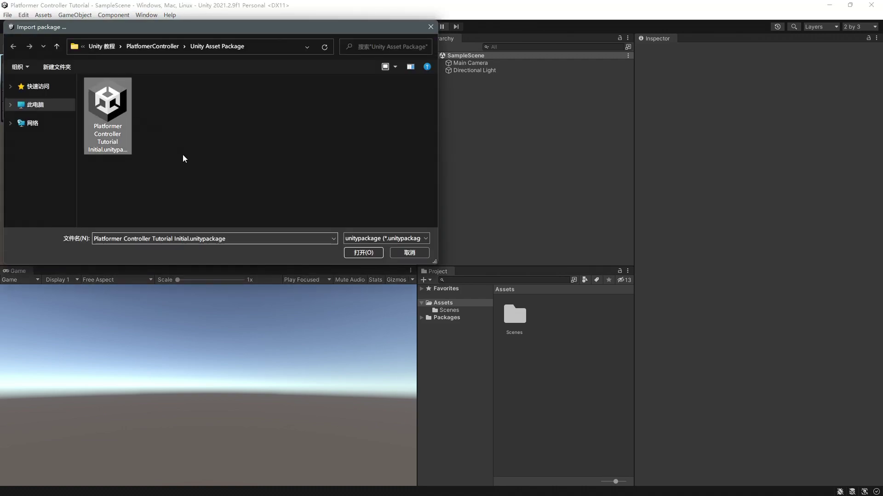
{"action": "left_click", "coordinate": [361, 253]}
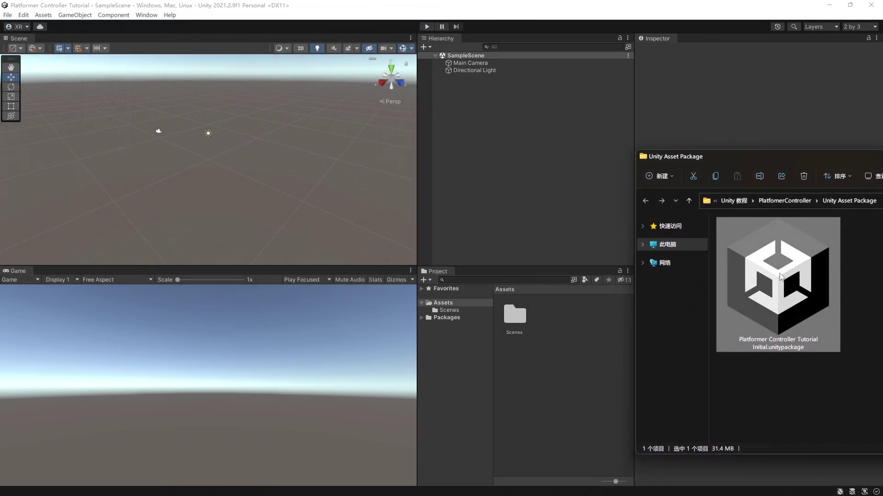
{"action": "left_click_drag", "start_coordinate": [775, 278], "coordinate": [560, 370]}
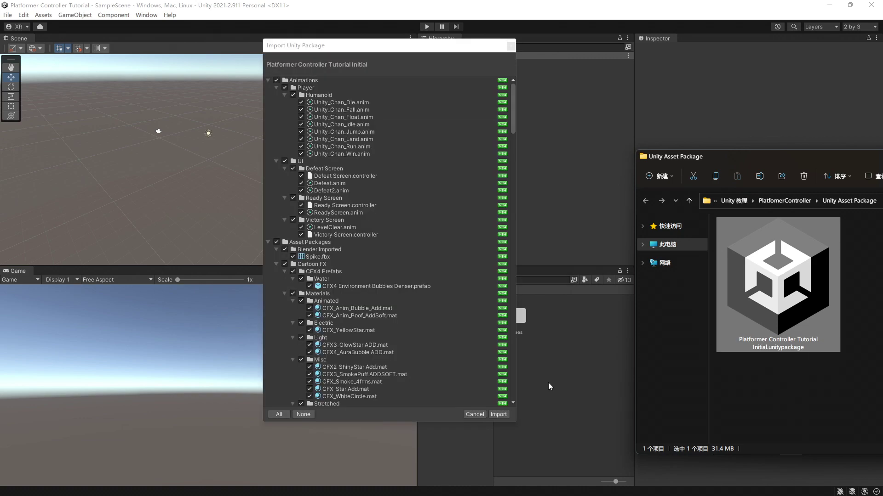
{"action": "left_click", "coordinate": [278, 415]}
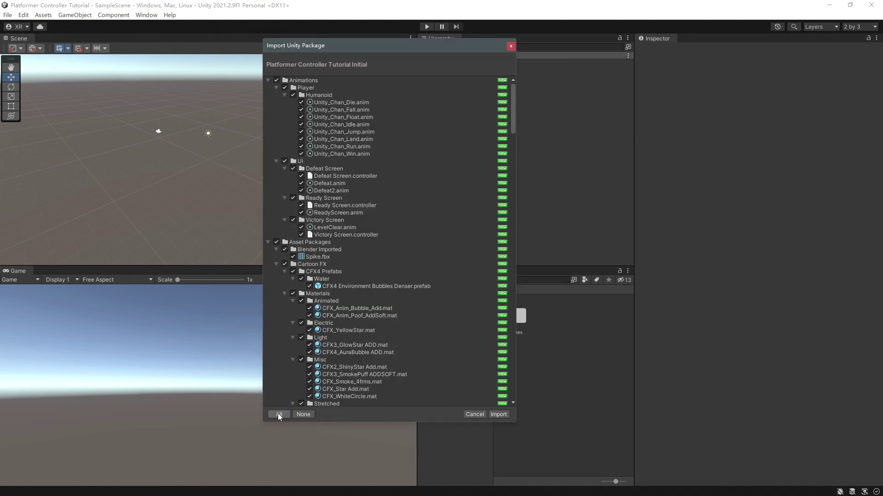
{"action": "left_click", "coordinate": [501, 414]}
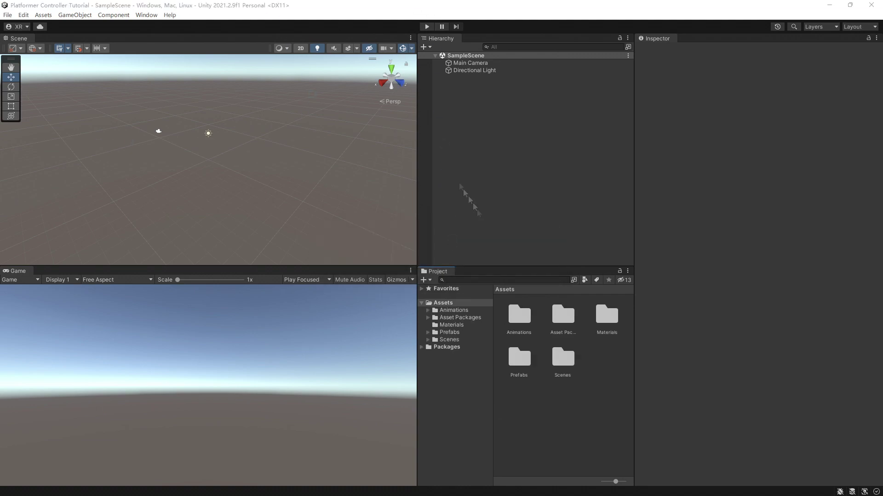
Open the Test Ground Scene asset from Scenes > Test Ground Scene
{"action": "left_click", "coordinate": [452, 341]}
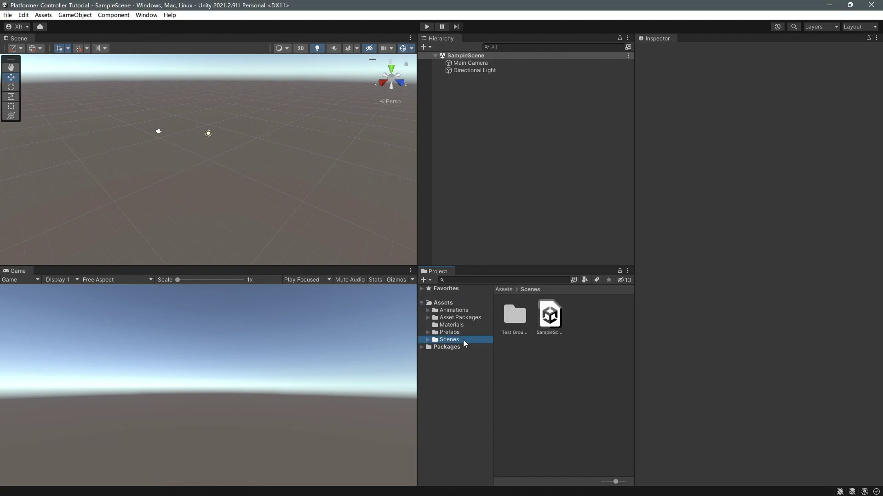
{"action": "left_click", "coordinate": [519, 317]}
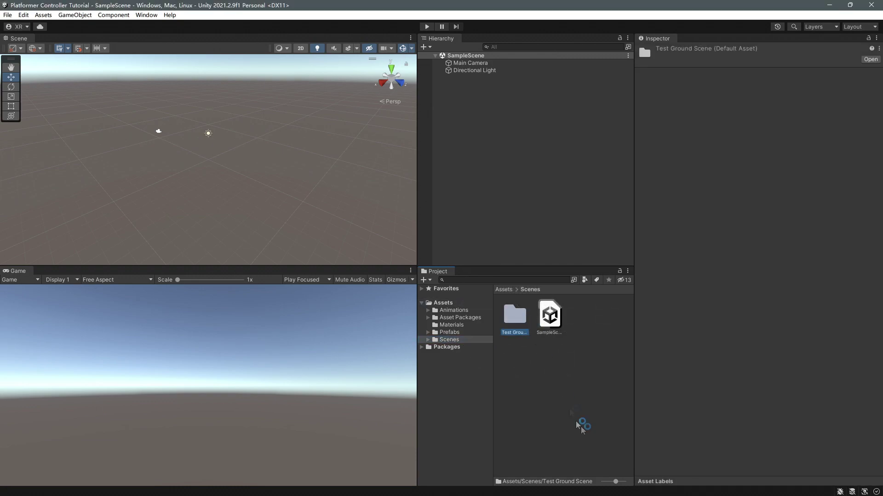
{"action": "left_click_drag", "start_coordinate": [616, 485], "coordinate": [644, 483]}
{"action": "double_click", "coordinate": [527, 331]}
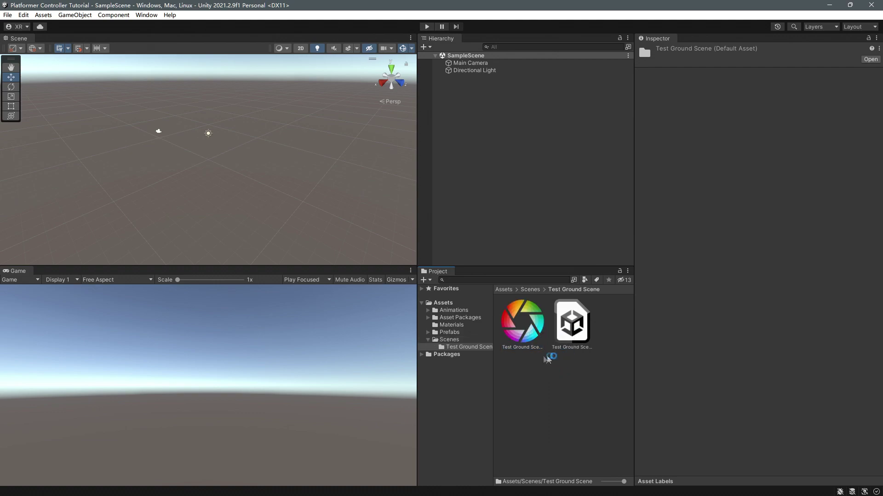
{"action": "left_click", "coordinate": [578, 338]}
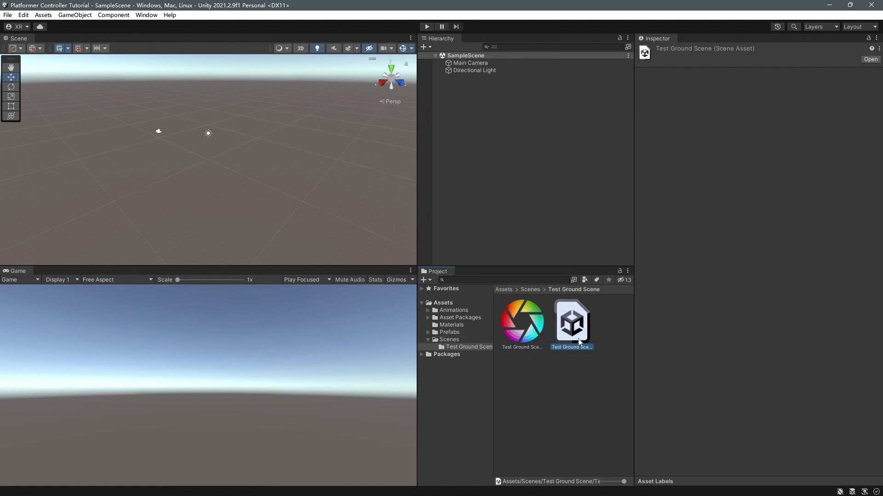
{"action": "double_click", "coordinate": [571, 331]}
Orbit the maximized Scene view to survey the whole pink maze level
{"action": "left_click", "coordinate": [172, 148]}
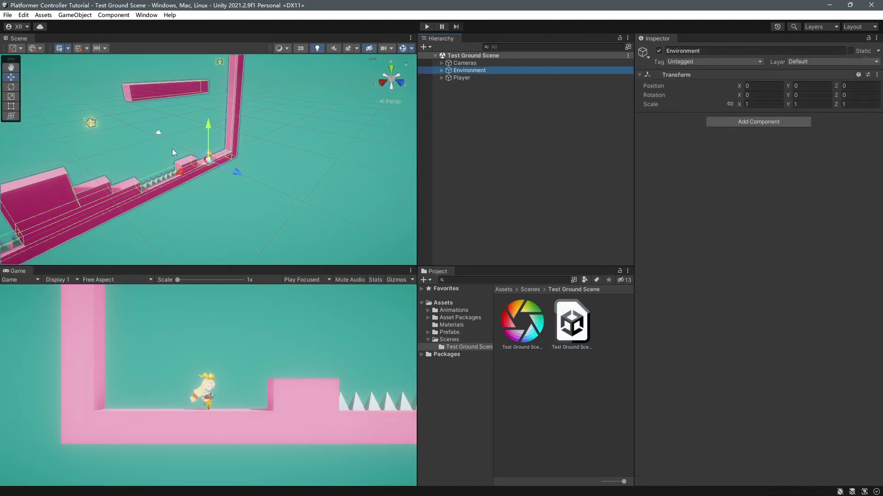
{"action": "left_click_drag", "start_coordinate": [242, 221], "coordinate": [250, 135], "text": "alt"}
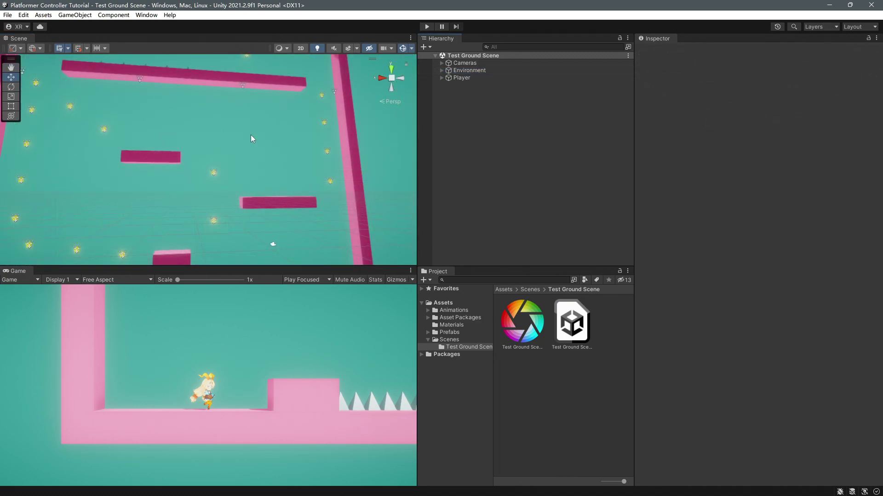
{"action": "key", "text": "shift+space"}
{"action": "mouse_move", "coordinate": [304, 158]}
{"action": "left_mouse_down", "text": "alt"}
{"action": "mouse_move", "coordinate": [489, 390]}
{"action": "mouse_move", "coordinate": [496, 359]}
{"action": "left_mouse_up", "text": "alt"}
{"action": "key", "text": "shift+space"}
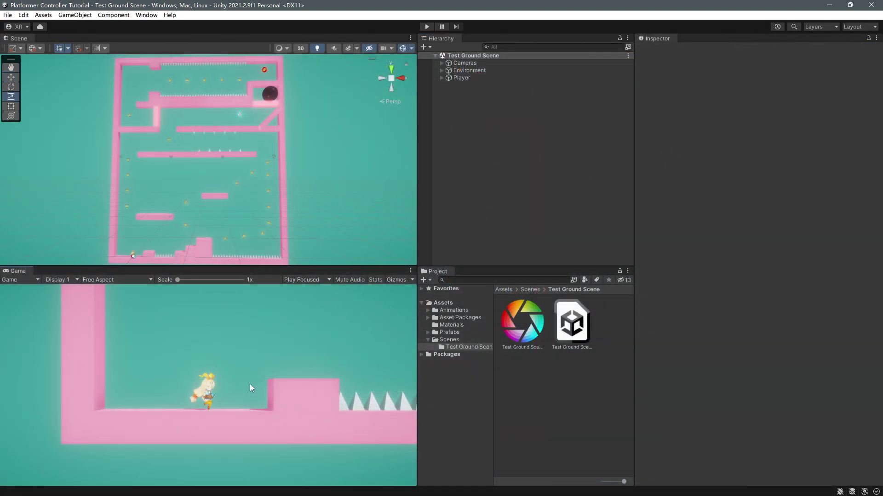
{"action": "key", "text": "shift+space"}
{"action": "key", "text": "shift+space"}
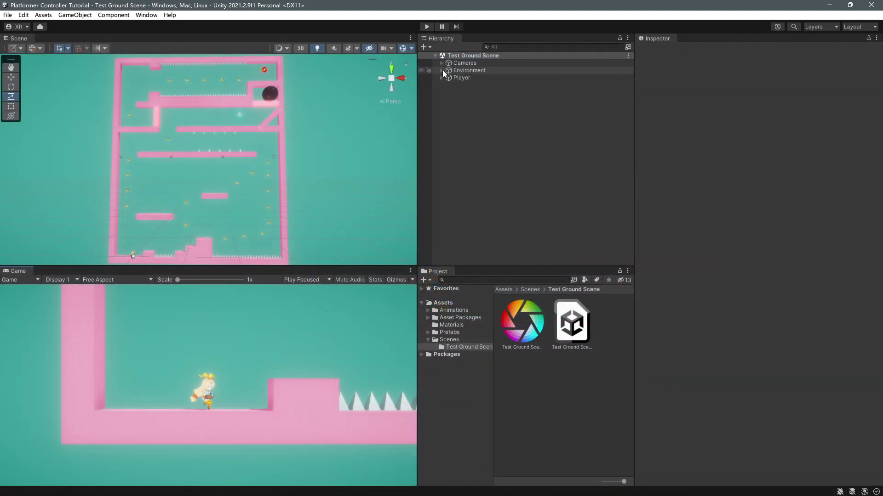
{"action": "left_click", "coordinate": [443, 70]}
Select Global Post Processing Volume to inspect its overrides and the Gamma colour space warning
{"action": "left_click", "coordinate": [476, 101]}
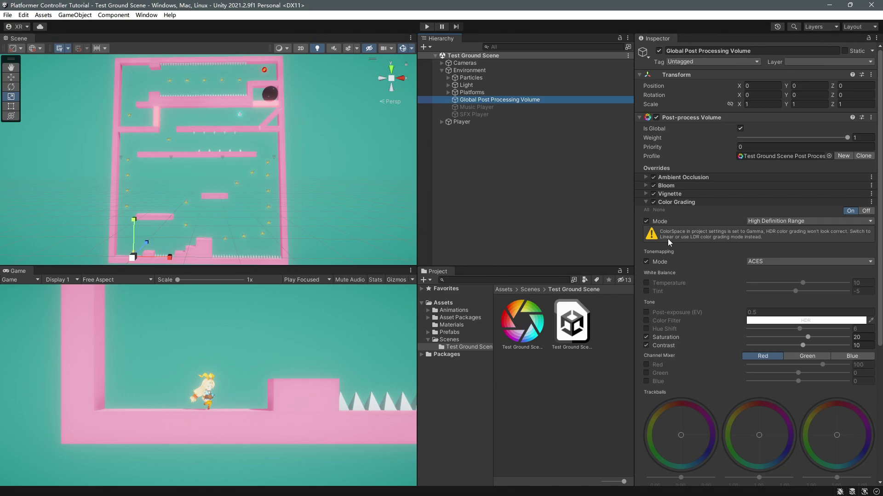
{"action": "left_click", "coordinate": [23, 15]}
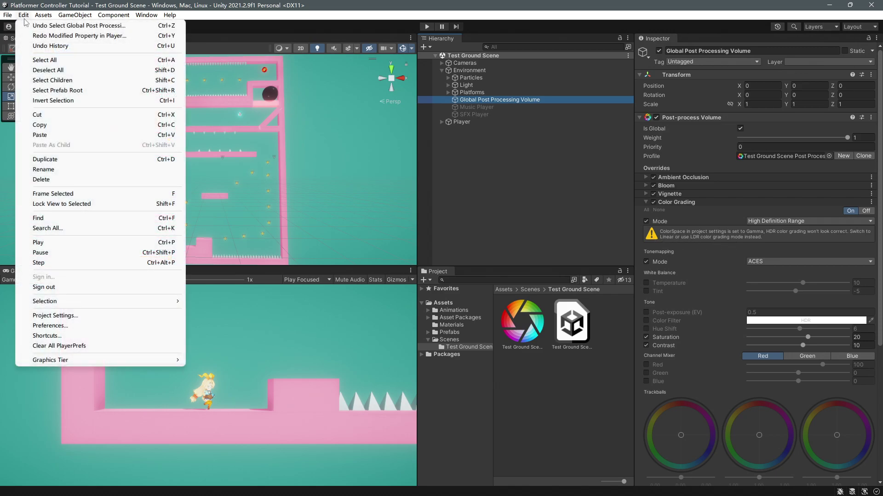
Change the Player settings Color Space from Gamma to Linear and confirm it
{"action": "left_click", "coordinate": [87, 316]}
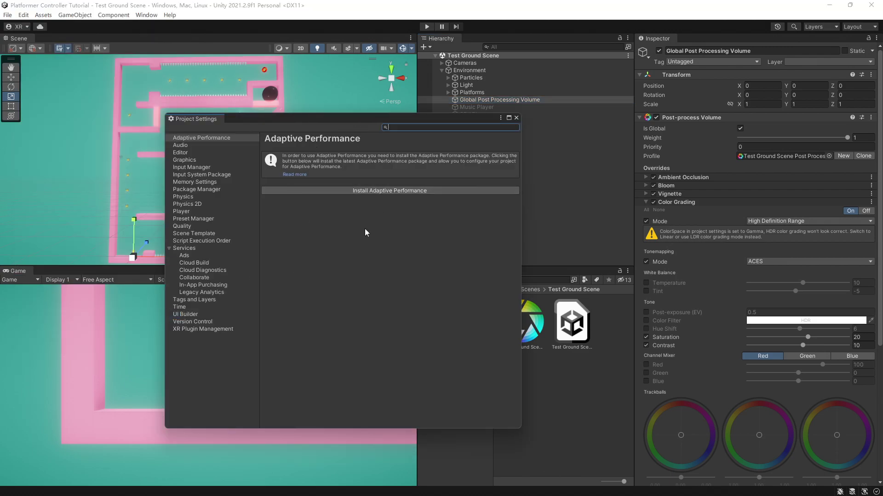
{"action": "left_click", "coordinate": [181, 212]}
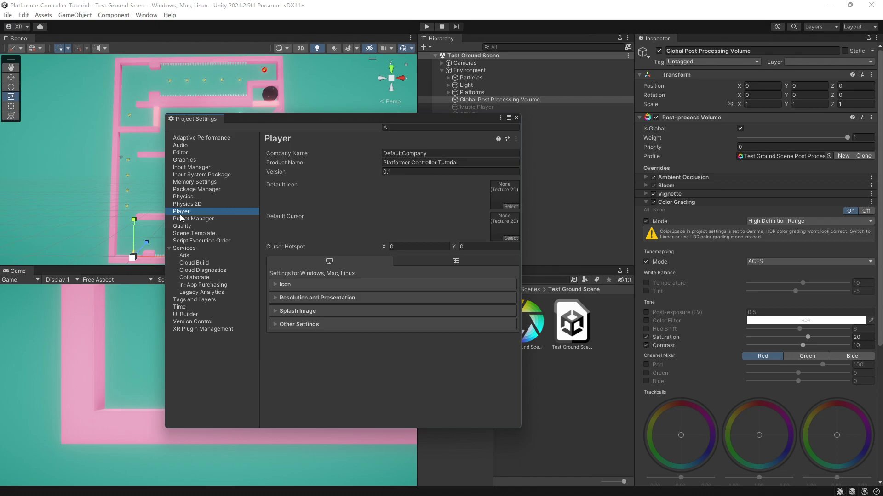
{"action": "left_click", "coordinate": [291, 322]}
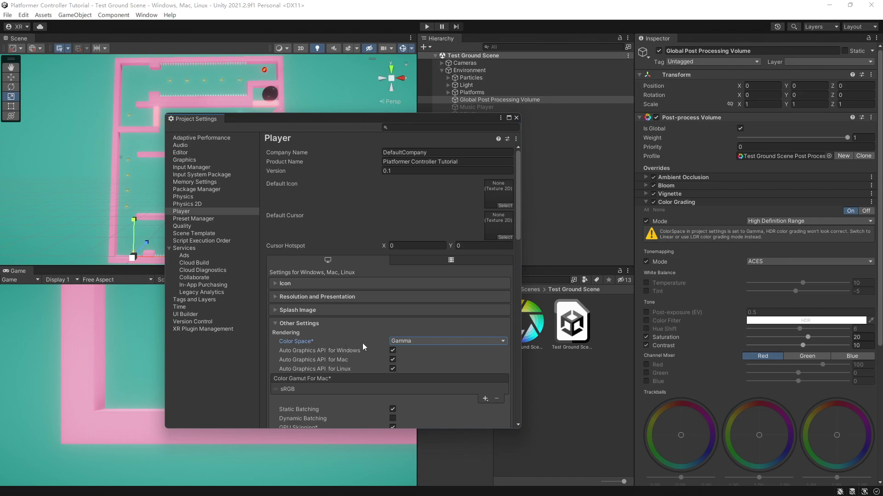
{"action": "left_click", "coordinate": [439, 341]}
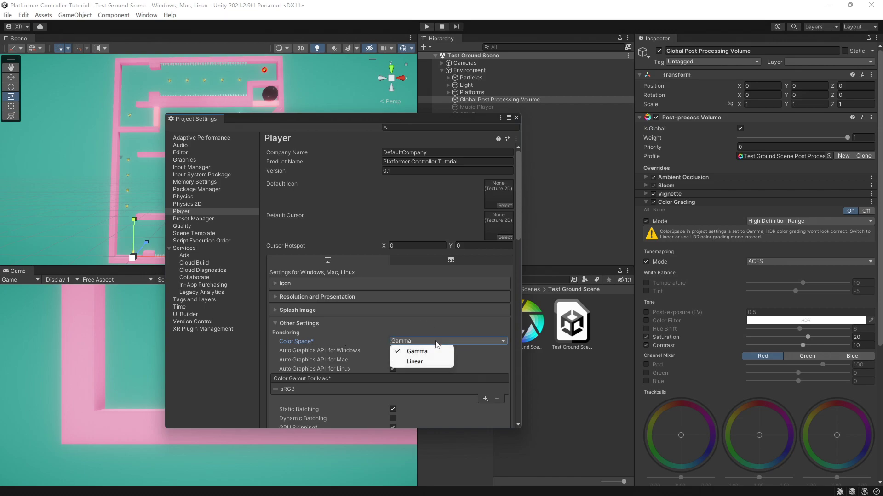
{"action": "left_click", "coordinate": [420, 363]}
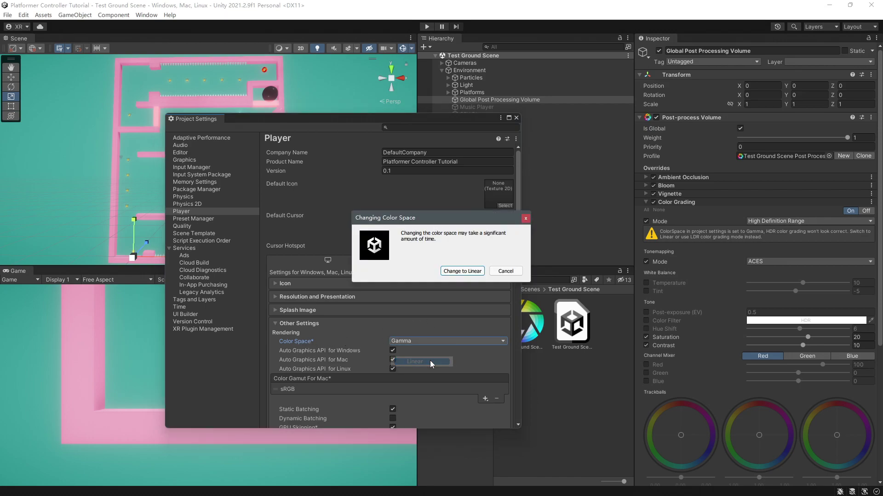
{"action": "left_click", "coordinate": [461, 272]}
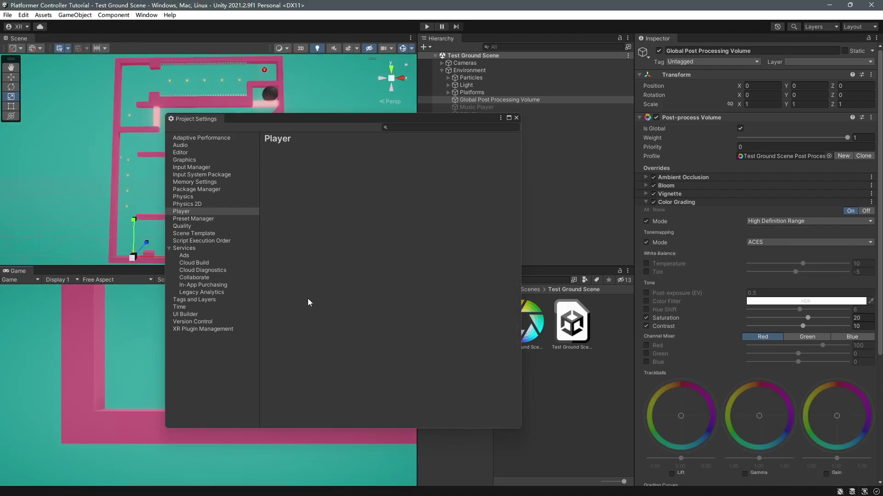
{"action": "left_click", "coordinate": [517, 118]}
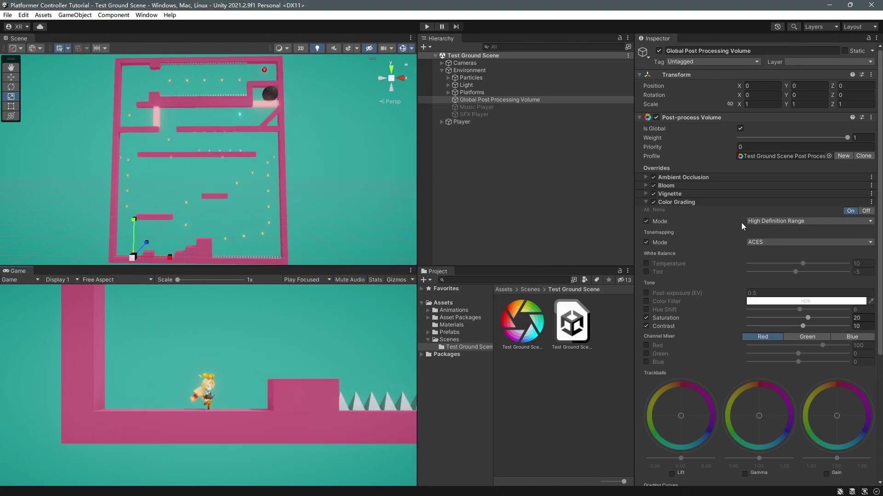
{"action": "left_click", "coordinate": [373, 175]}
{"action": "key", "text": "shift+space"}
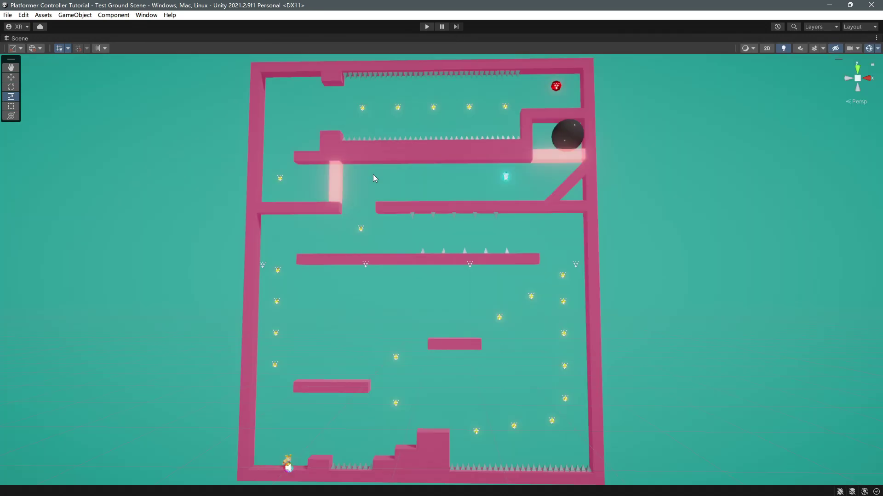
{"action": "scroll", "coordinate": [515, 253], "scroll_direction": "down", "scroll_amount": 2}
{"action": "left_click_drag", "start_coordinate": [515, 252], "coordinate": [549, 321], "text": "alt"}
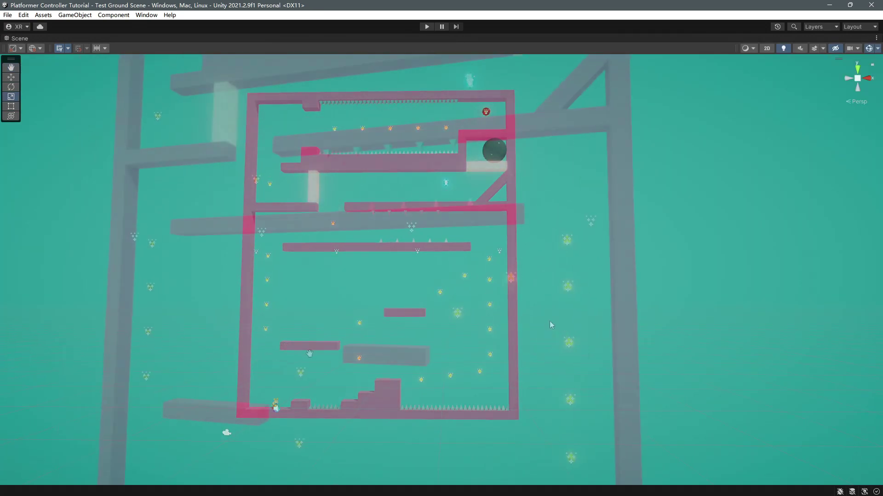
{"action": "scroll", "coordinate": [392, 311], "scroll_direction": "up", "scroll_amount": 5}
{"action": "scroll", "coordinate": [460, 312], "scroll_direction": "down", "scroll_amount": 5}
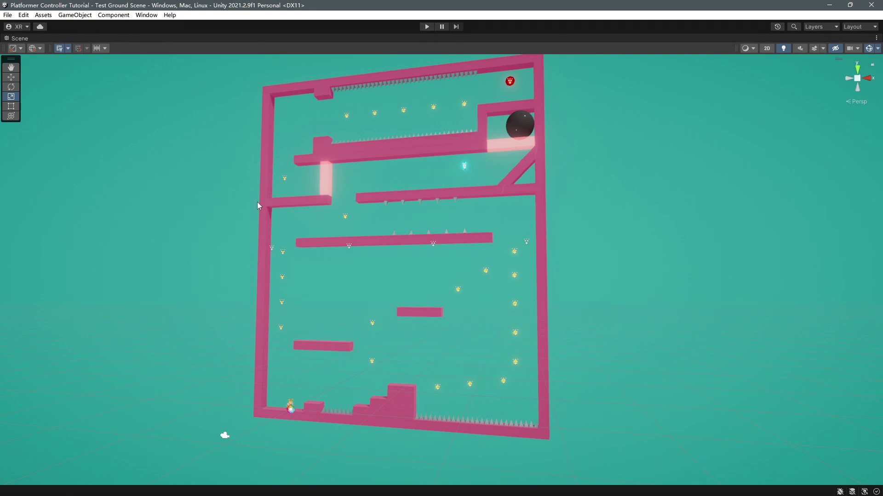
{"action": "left_click", "coordinate": [359, 432]}
{"action": "left_click_drag", "start_coordinate": [400, 434], "coordinate": [442, 433]}
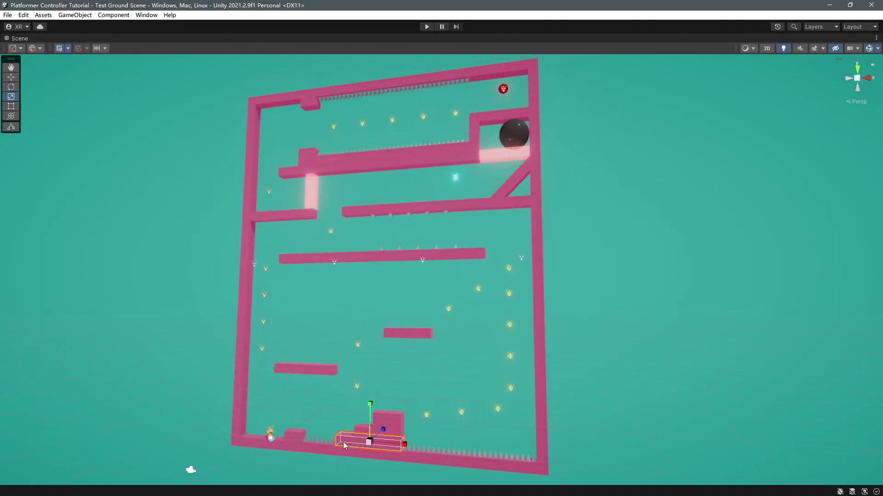
{"action": "middle_click_drag", "start_coordinate": [409, 416], "coordinate": [423, 360]}
{"action": "scroll", "coordinate": [422, 357], "scroll_direction": "up", "scroll_amount": 5}
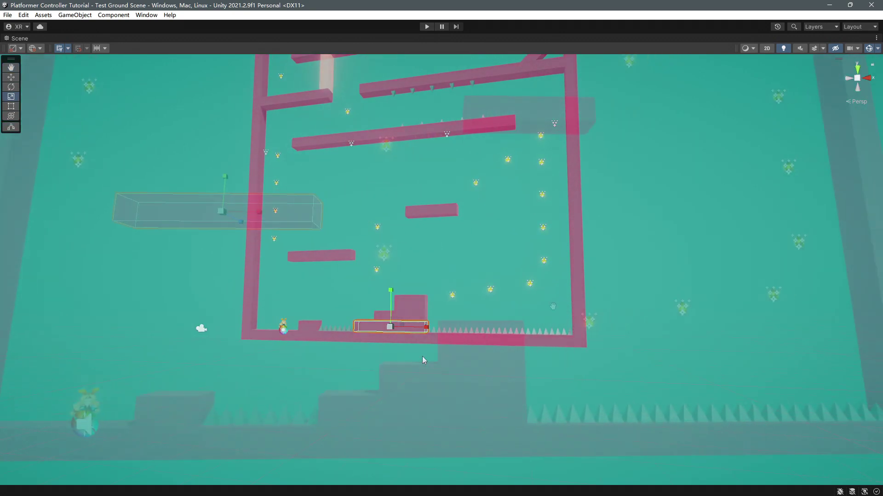
{"action": "left_click", "coordinate": [669, 416]}
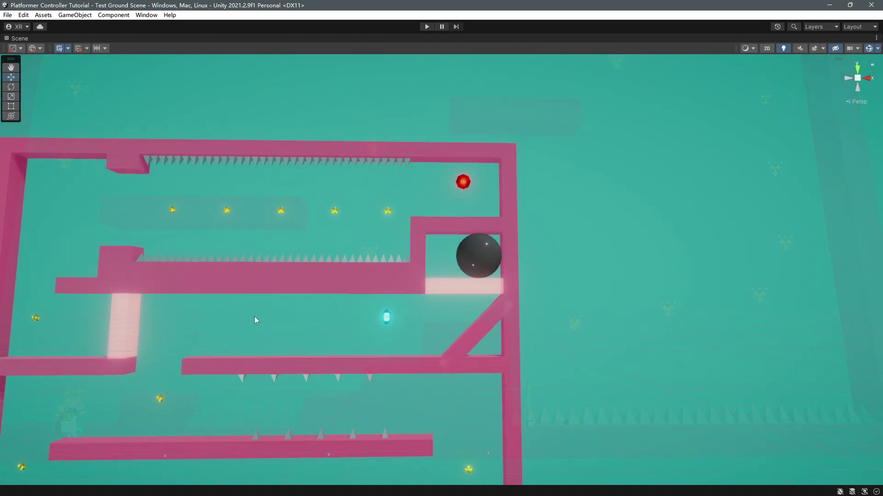
{"action": "mouse_move", "coordinate": [255, 316]}
{"action": "middle_mouse_down"}
{"action": "mouse_move", "coordinate": [283, 338]}
{"action": "mouse_move", "coordinate": [338, 256]}
{"action": "middle_mouse_up"}
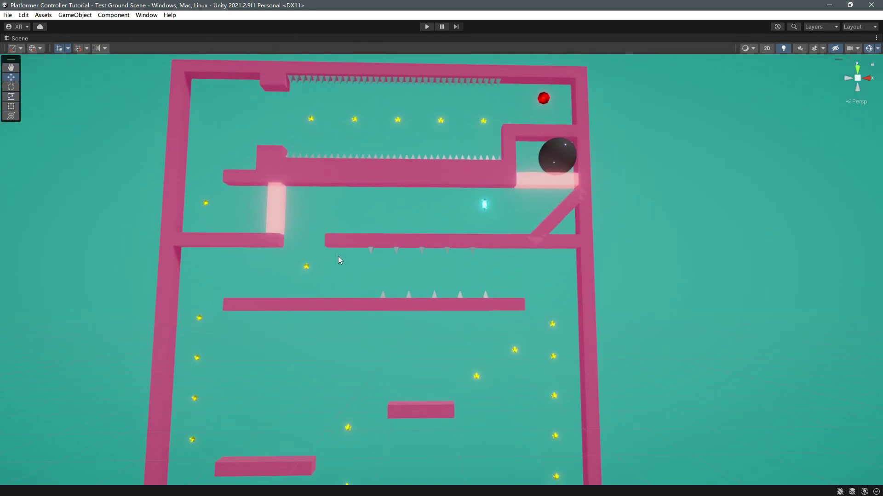
{"action": "scroll", "coordinate": [349, 269], "scroll_direction": "down", "scroll_amount": 5}
{"action": "middle_click_drag", "start_coordinate": [424, 326], "coordinate": [430, 347]}
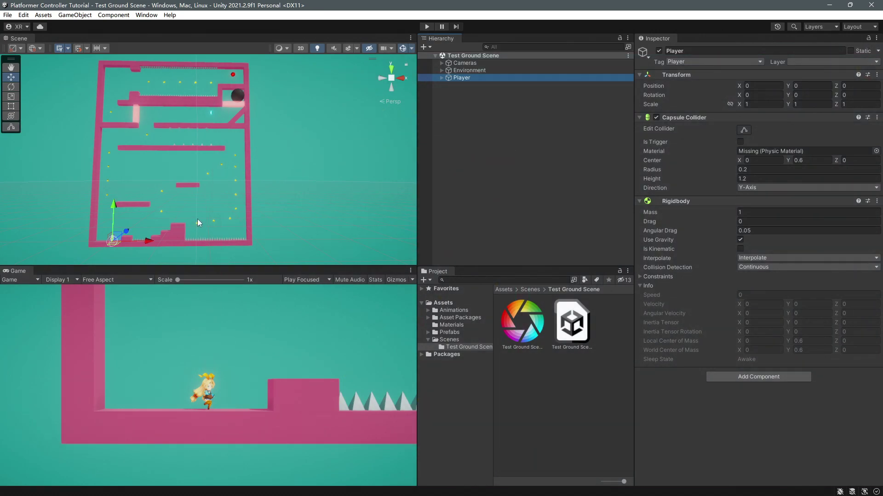
Frame the Player character in the full layout and orbit around it for a close look
{"action": "key", "text": "f"}
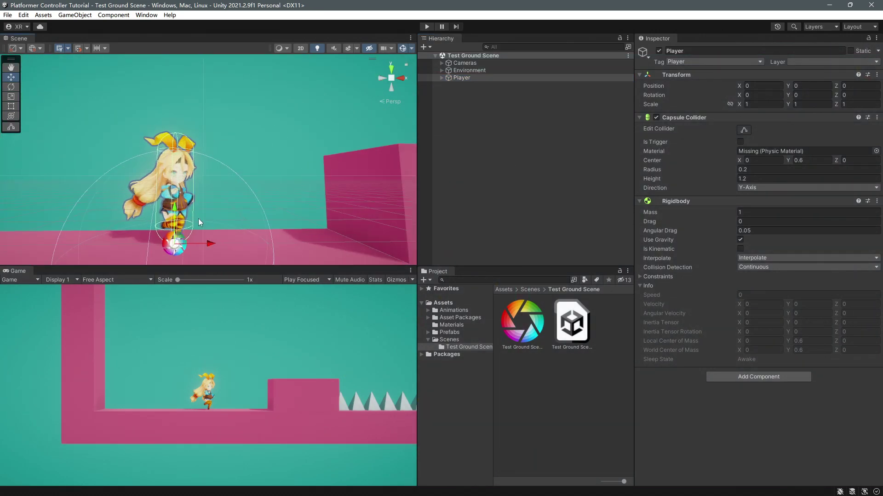
{"action": "left_click_drag", "start_coordinate": [351, 181], "coordinate": [300, 201], "text": "alt"}
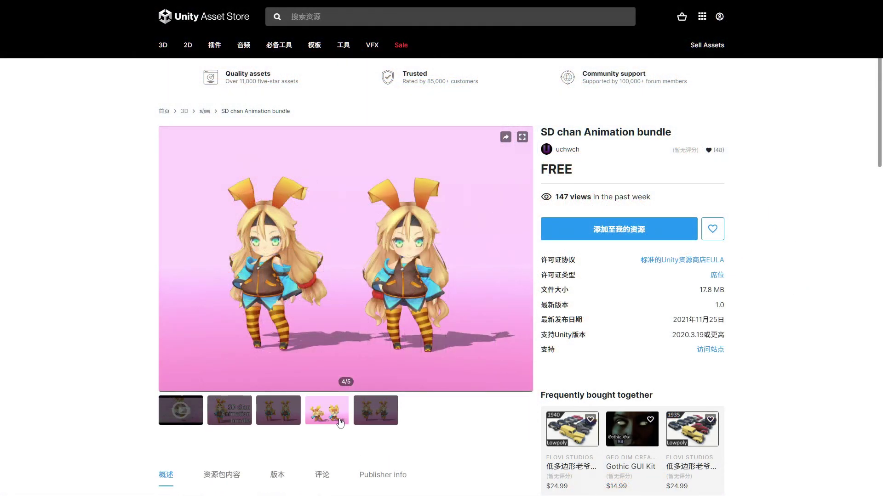
View the bundle's fifth preview and the Sets - Gems FREE price, then go back two pages
{"action": "left_click", "coordinate": [377, 420]}
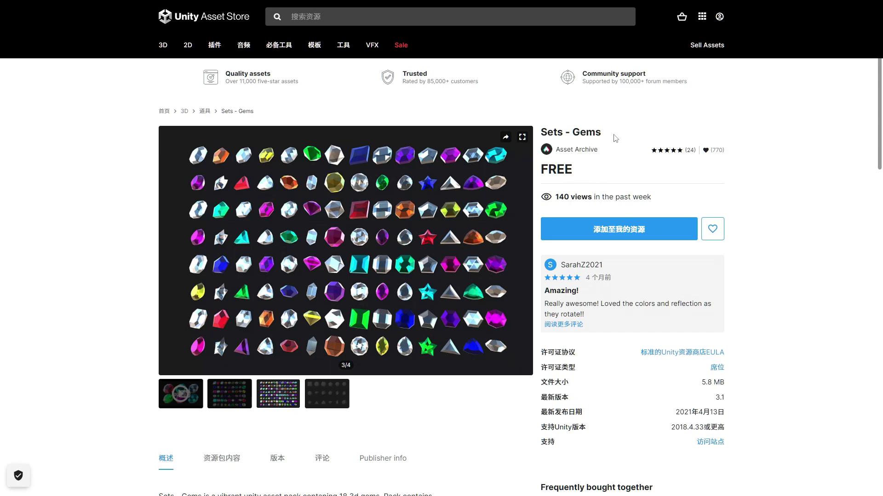
{"action": "left_click_drag", "start_coordinate": [613, 134], "coordinate": [546, 132]}
{"action": "double_click", "coordinate": [575, 170]}
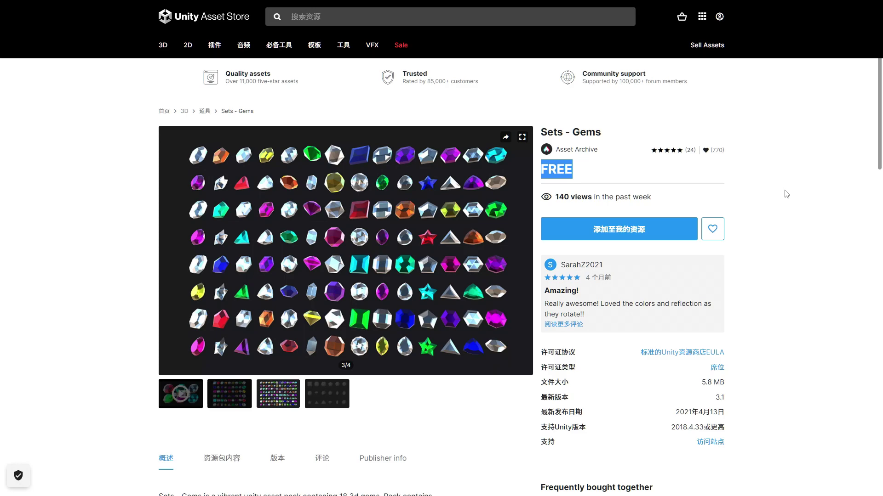
{"action": "key", "text": "alt+Left"}
{"action": "key", "text": "alt+Left"}
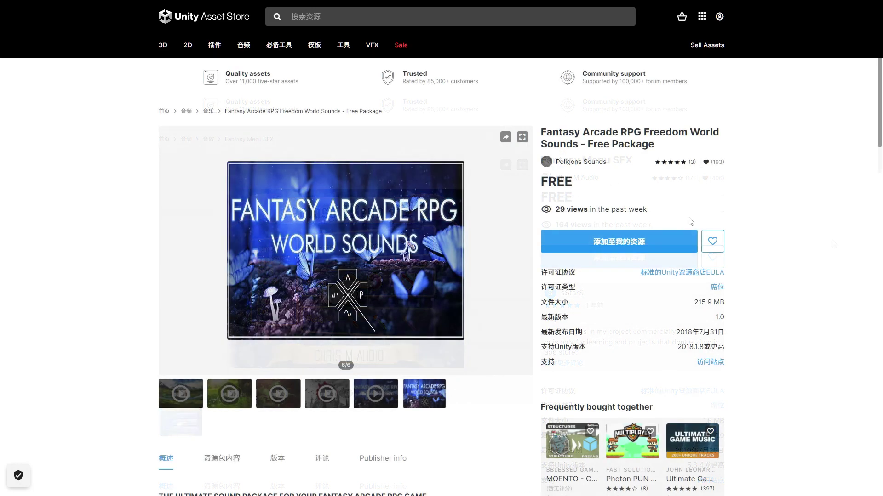
{"action": "key", "text": "alt+Left"}
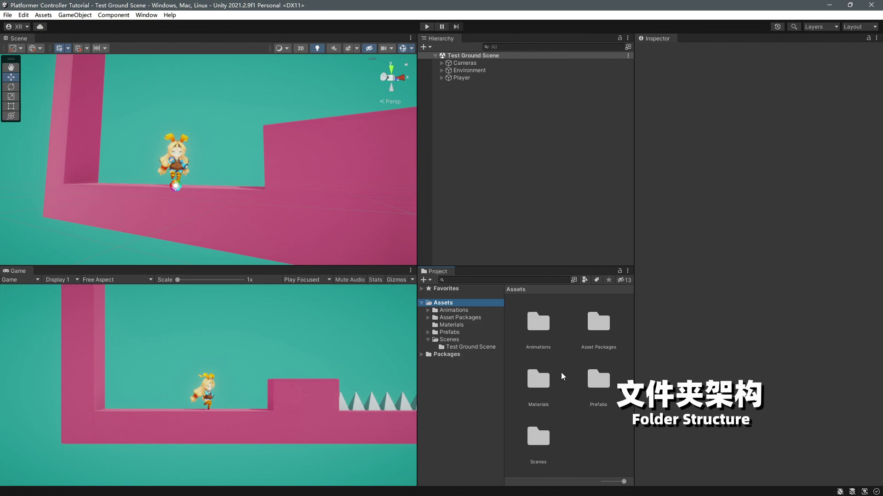
Collapse Scenes, maximize the Project window, and widen its folder tree
{"action": "left_click", "coordinate": [429, 341]}
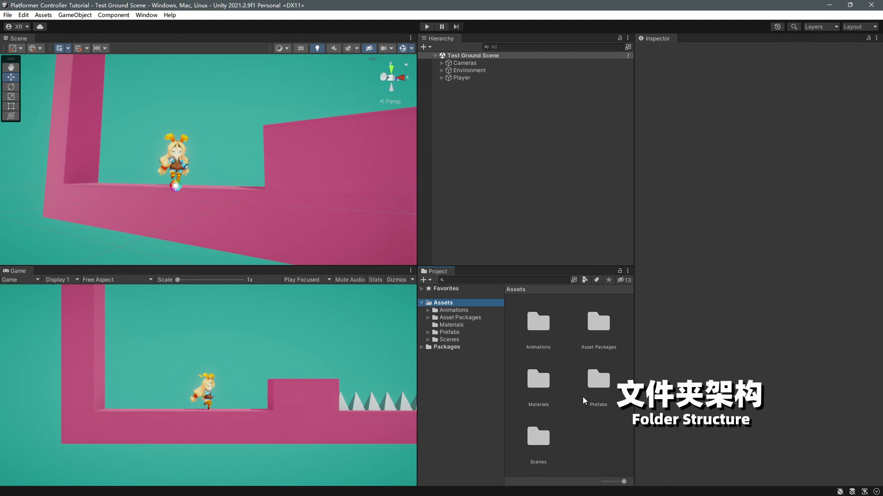
{"action": "key", "text": "shift+space"}
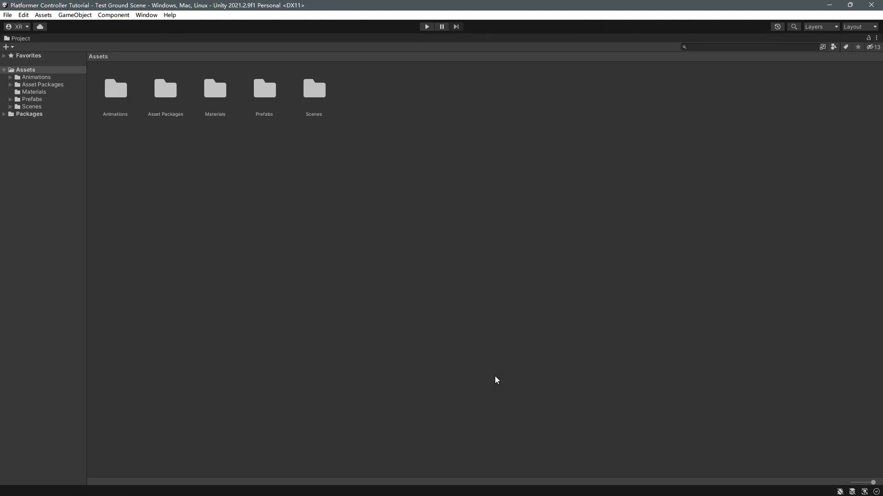
{"action": "left_click_drag", "start_coordinate": [88, 202], "coordinate": [202, 217]}
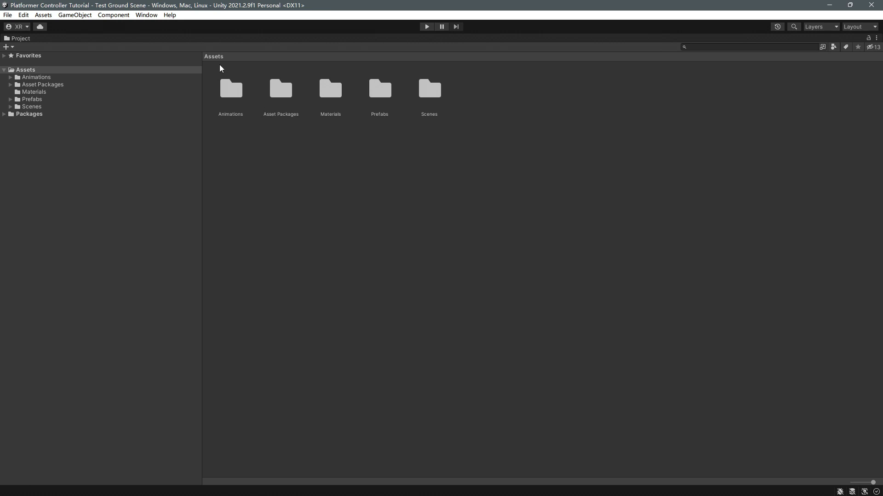
Create a new folder named Data in Assets
{"action": "right_click", "coordinate": [383, 193]}
{"action": "mouse_move", "coordinate": [434, 198]}
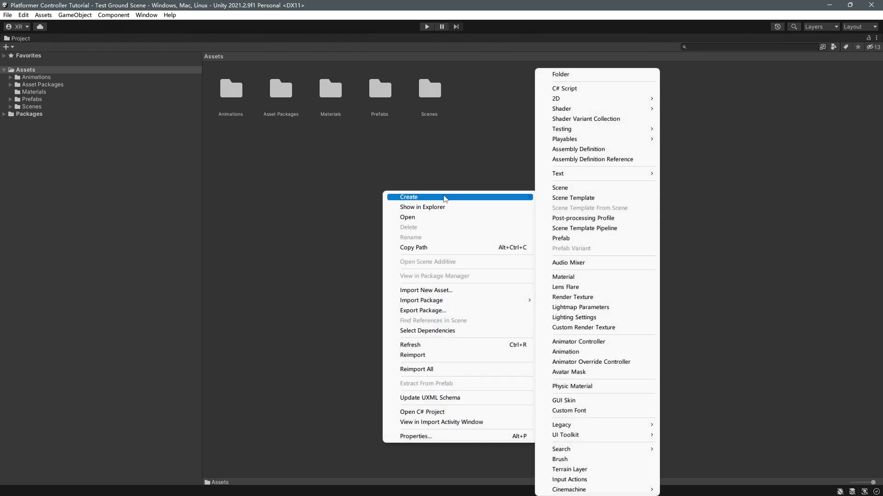
{"action": "left_click", "coordinate": [577, 76]}
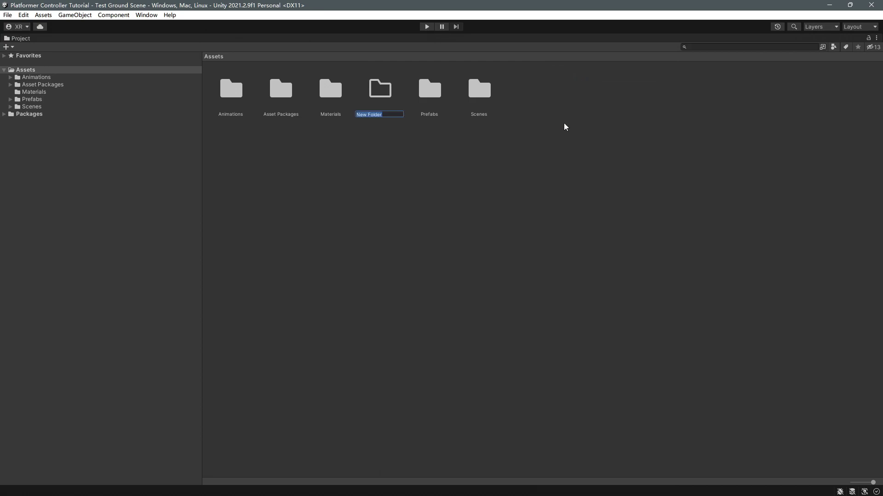
{"action": "type", "text": "Data"}
{"action": "key", "text": "Return"}
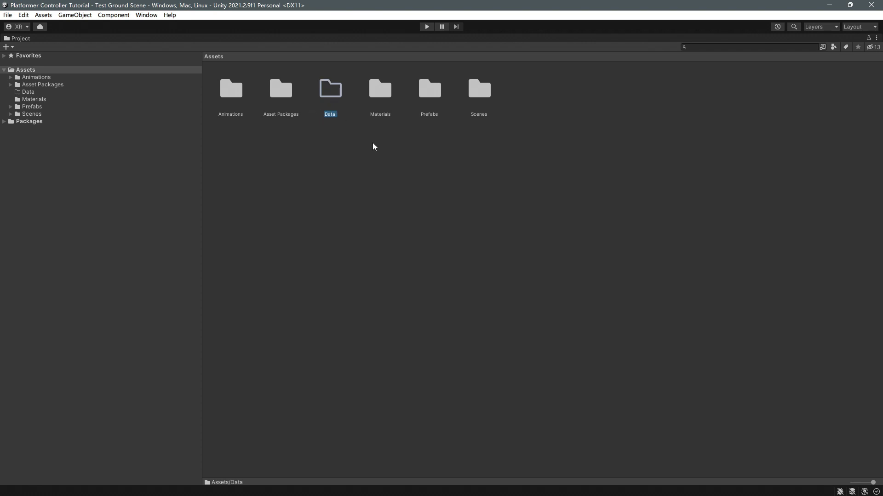
Create a second folder named Settings
{"action": "right_click", "coordinate": [352, 180]}
{"action": "mouse_move", "coordinate": [379, 185]}
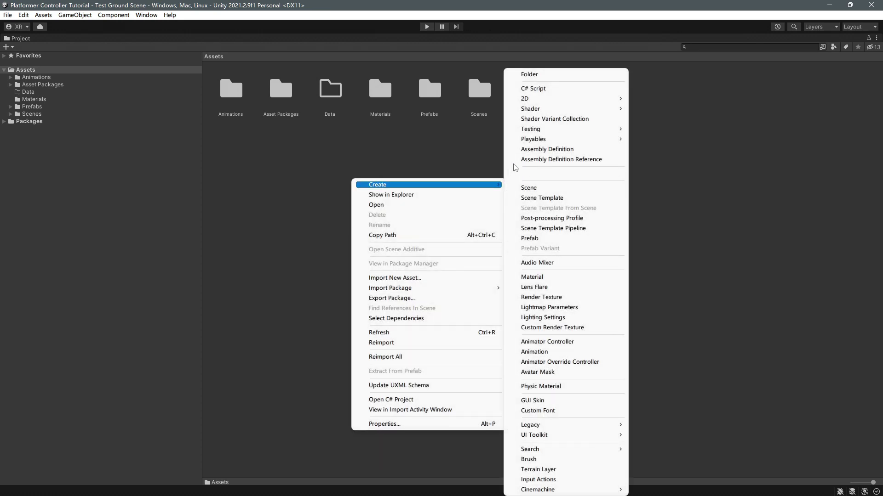
{"action": "left_click", "coordinate": [526, 75]}
{"action": "type", "text": "Settings"}
{"action": "key", "text": "Return"}
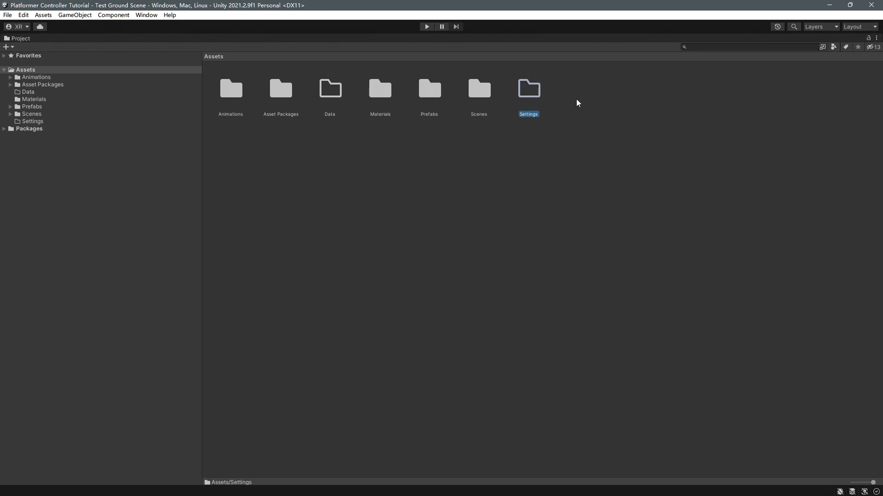
Create a third folder named Scripts
{"action": "right_click", "coordinate": [393, 208]}
{"action": "mouse_move", "coordinate": [460, 211]}
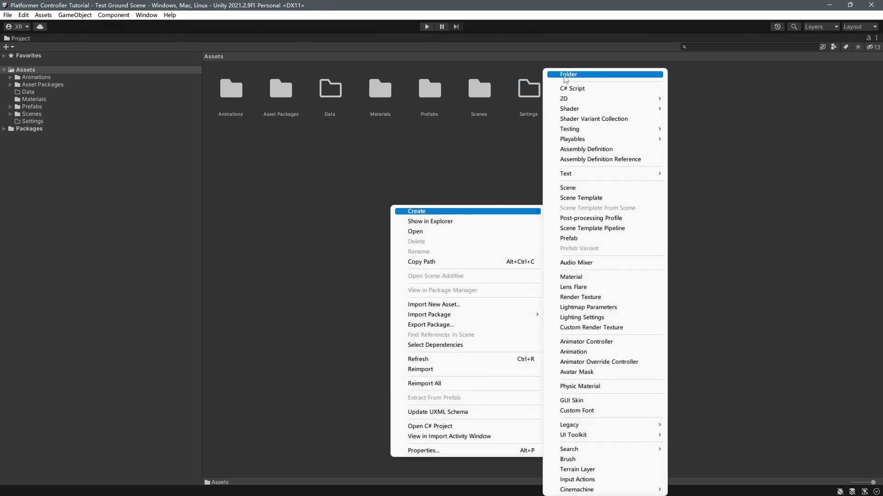
{"action": "left_click", "coordinate": [565, 79]}
{"action": "type", "text": "Scripts"}
{"action": "key", "text": "Return"}
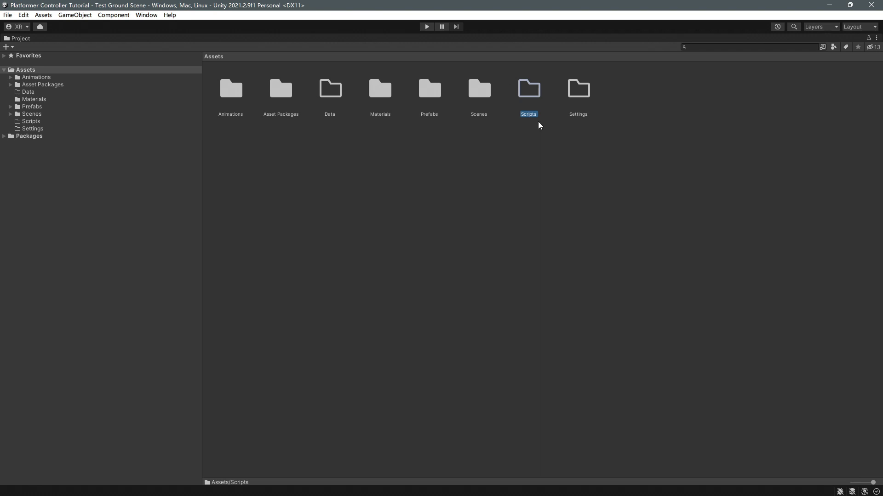
Select the Data, Scripts and Settings folders together
{"action": "left_click", "coordinate": [553, 144]}
{"action": "left_click_drag", "start_coordinate": [343, 102], "coordinate": [521, 98]}
{"action": "left_click", "coordinate": [597, 93], "text": "ctrl"}
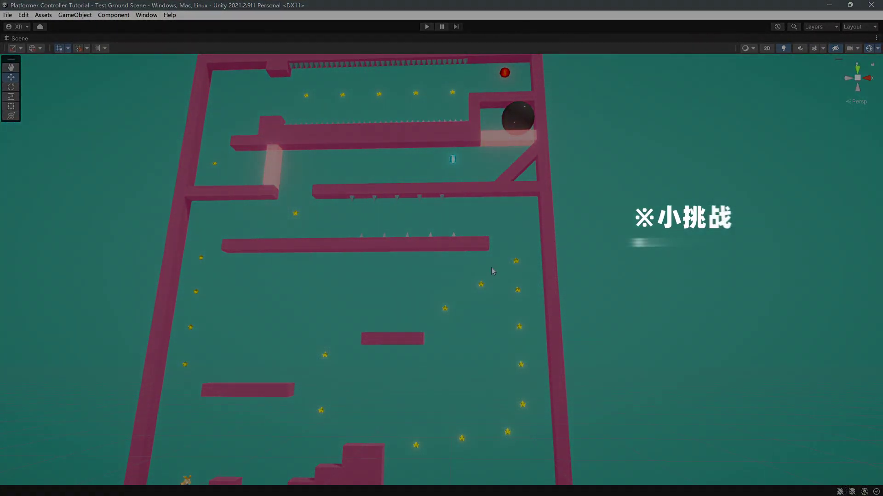
Orbit and zoom out in the Scene view until the whole pink Test Ground maze is visible
{"action": "mouse_move", "coordinate": [491, 268]}
{"action": "left_mouse_down", "text": "alt"}
{"action": "mouse_move", "coordinate": [576, 239]}
{"action": "mouse_move", "coordinate": [576, 269]}
{"action": "mouse_move", "coordinate": [385, 194]}
{"action": "left_mouse_up", "text": "alt"}
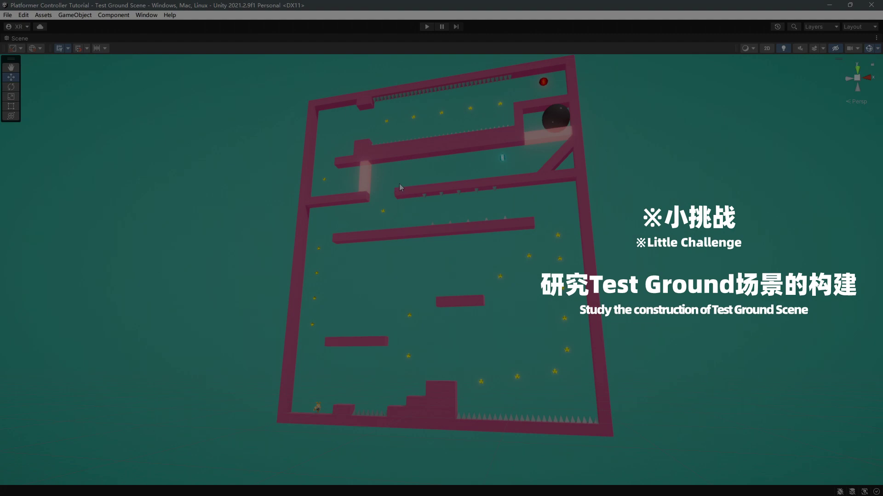
Restore the full layout, expand Environment, and inspect the Particles object
{"action": "key", "text": "shift+space"}
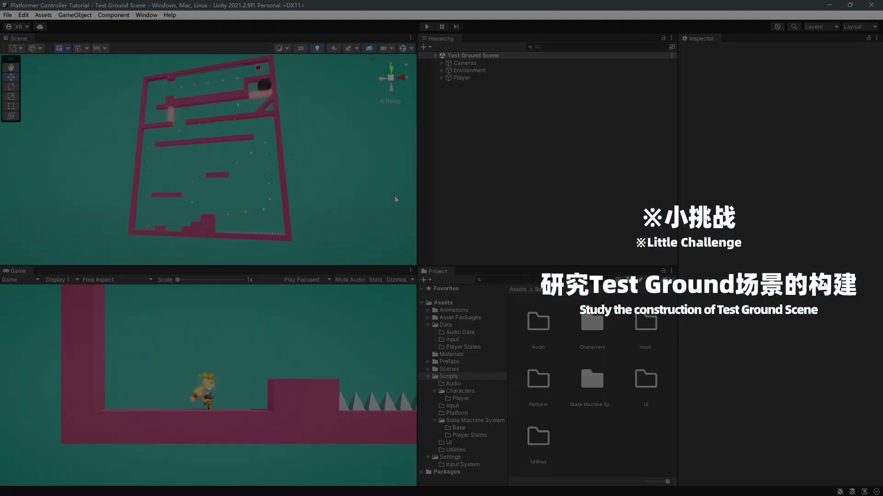
{"action": "left_click", "coordinate": [465, 69]}
{"action": "left_click", "coordinate": [442, 70]}
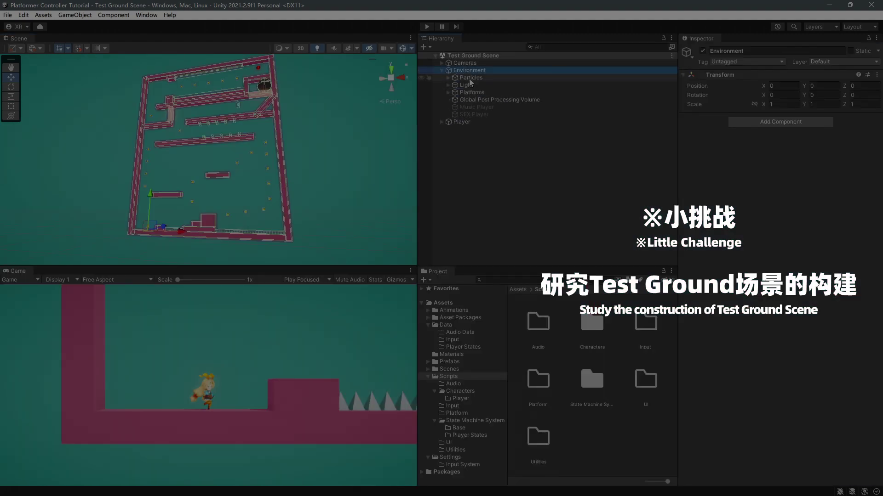
{"action": "left_click", "coordinate": [466, 77]}
Expand Platforms and inspect the Ball, folding its Mesh Renderer, Sphere Collider and Rigidbody
{"action": "left_click", "coordinate": [470, 92]}
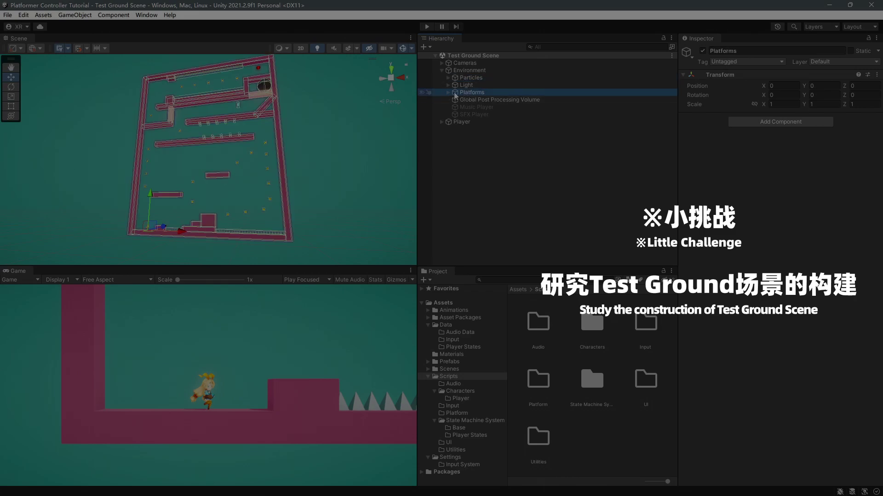
{"action": "left_click", "coordinate": [449, 92]}
{"action": "left_click", "coordinate": [485, 100]}
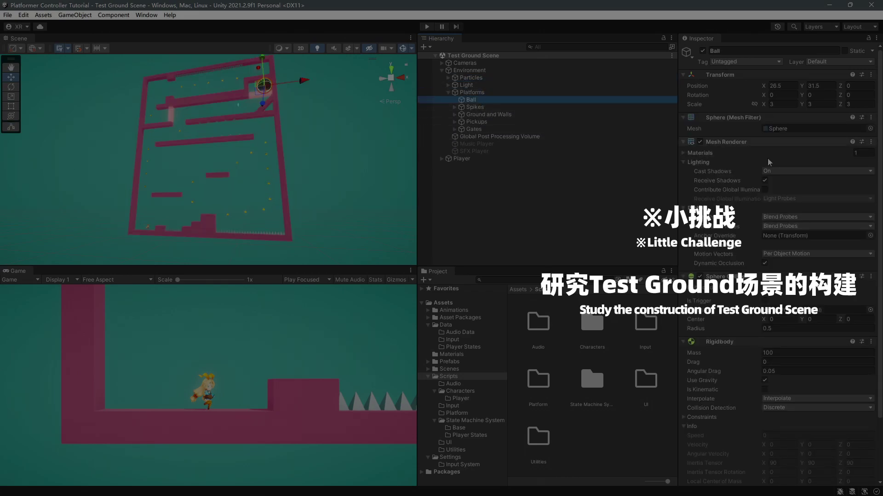
{"action": "left_click", "coordinate": [685, 143]}
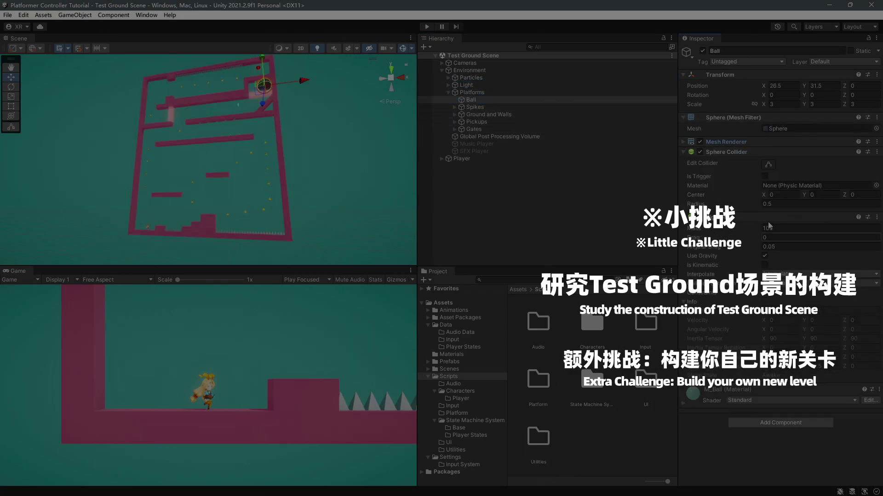
{"action": "left_click", "coordinate": [683, 152]}
{"action": "left_click", "coordinate": [684, 162]}
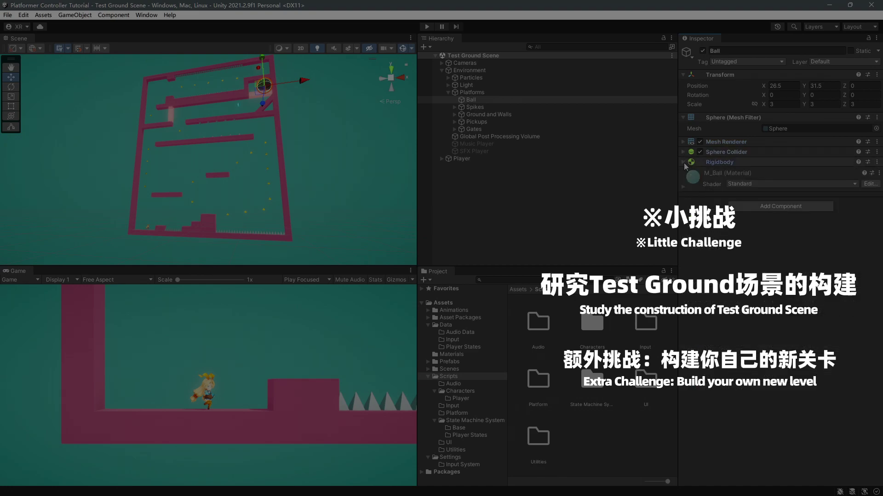
Expand the Spikes group and inspect Spike (1)
{"action": "left_click", "coordinate": [476, 108]}
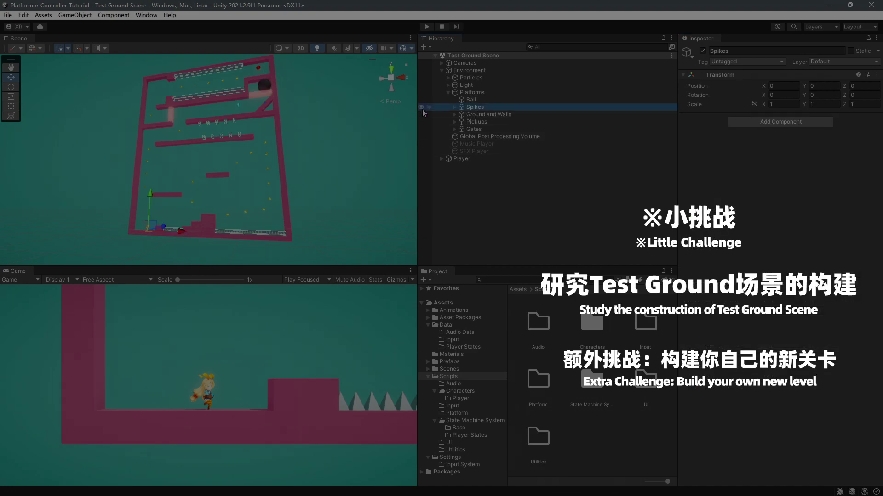
{"action": "left_click", "coordinate": [455, 107]}
{"action": "left_click", "coordinate": [473, 114]}
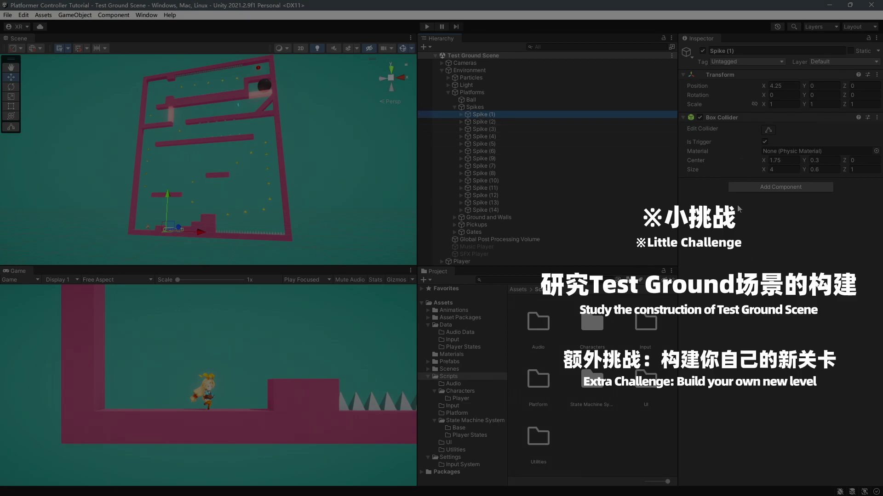